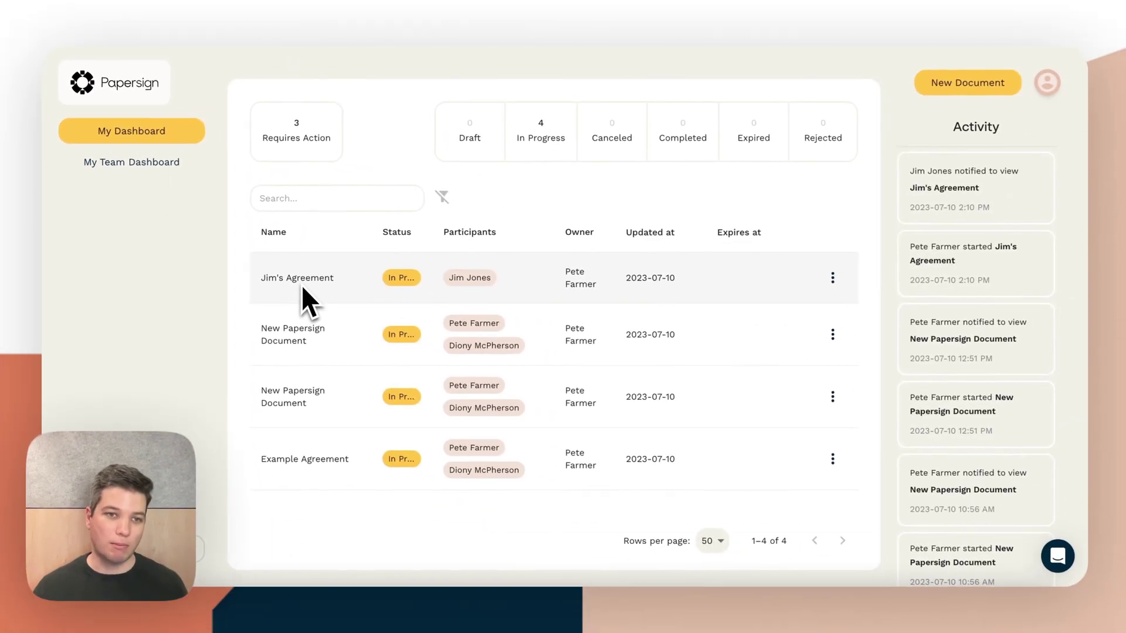
# Duplicate the top agreement and rename the copy after the new signer
pyautogui.click(830, 279)
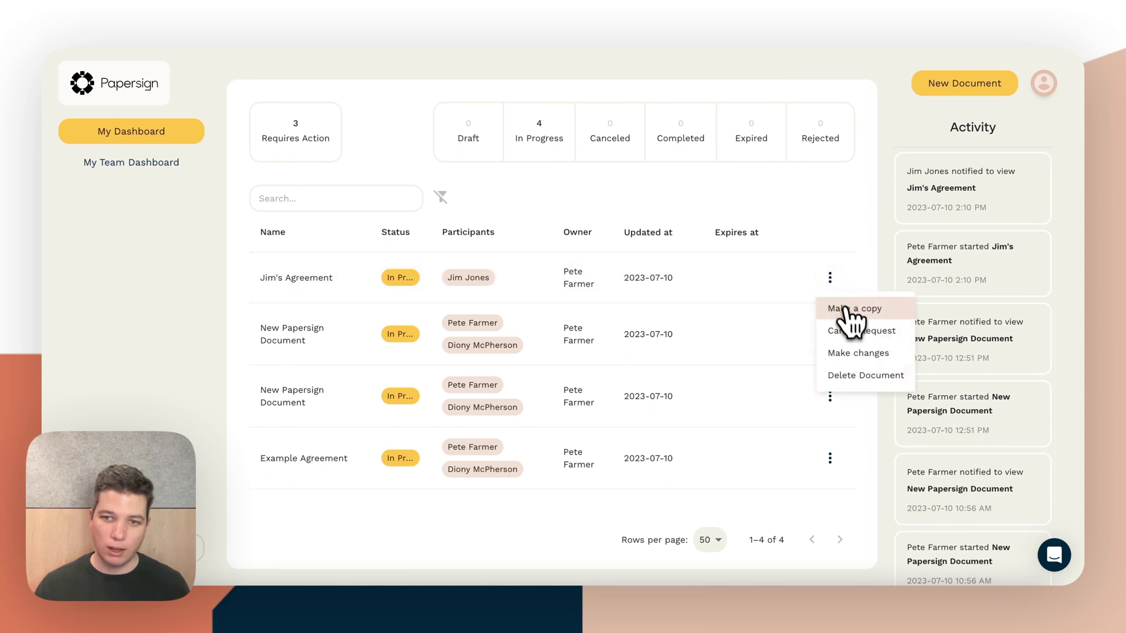
pyautogui.click(851, 313)
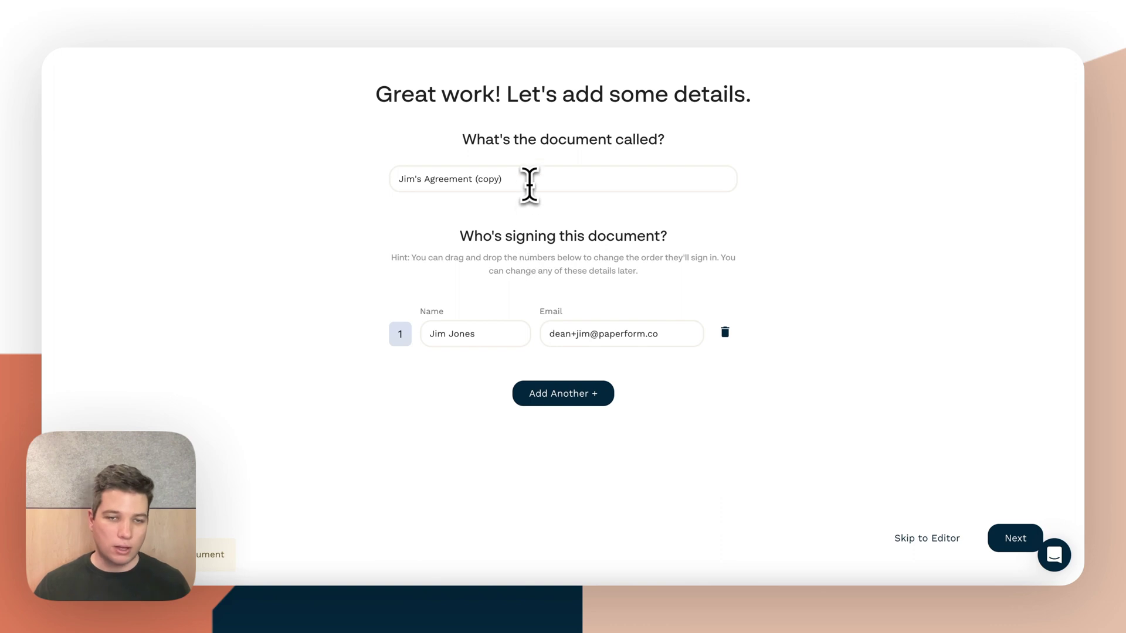
pyautogui.moveTo(529, 185); pyautogui.dragTo(327, 191)
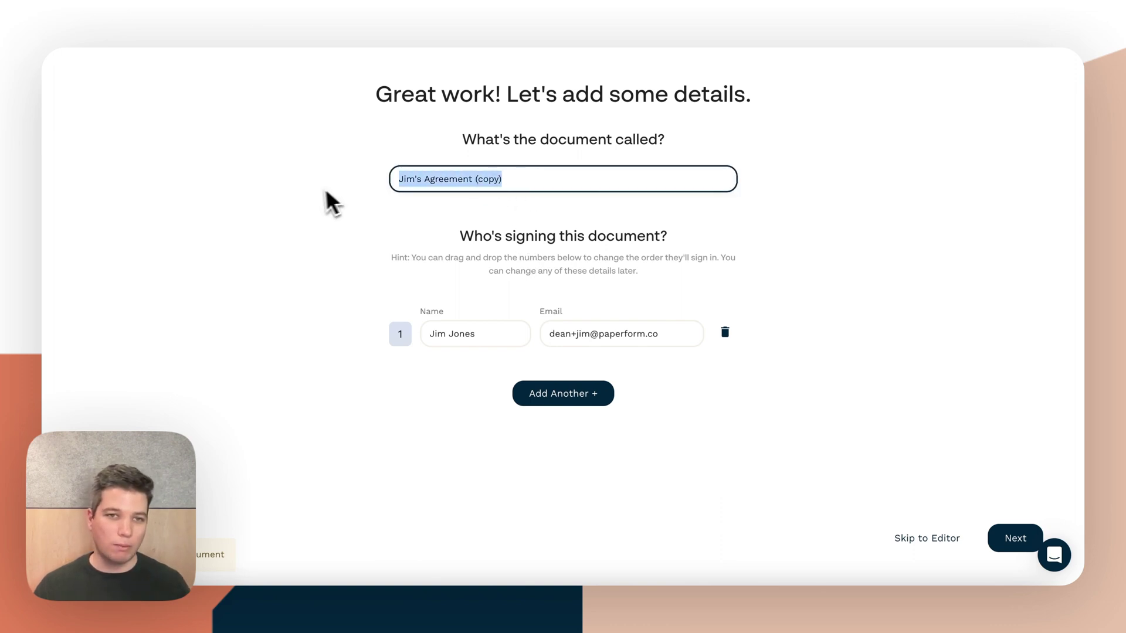
pyautogui.write('A')
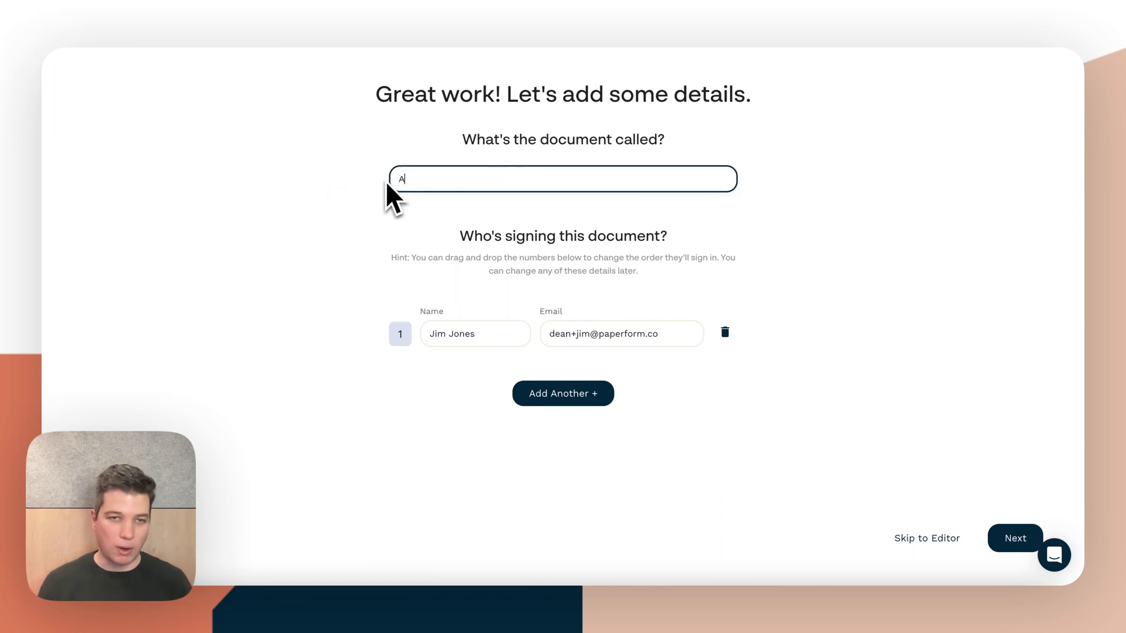
pyautogui.write('bbie ')
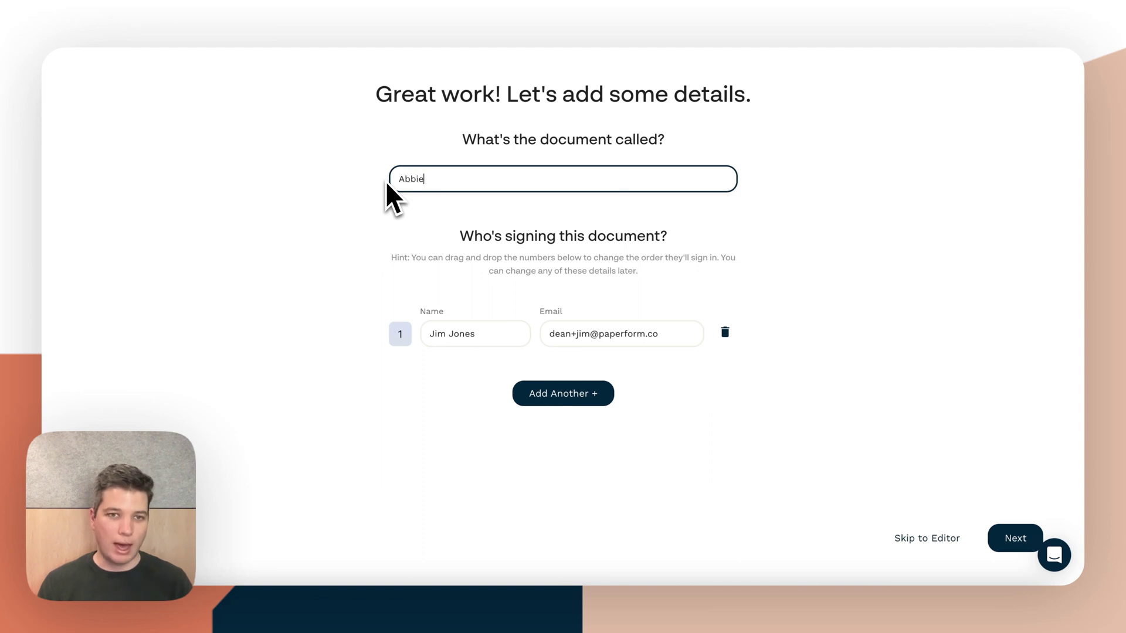
pyautogui.write("'s Aggre")
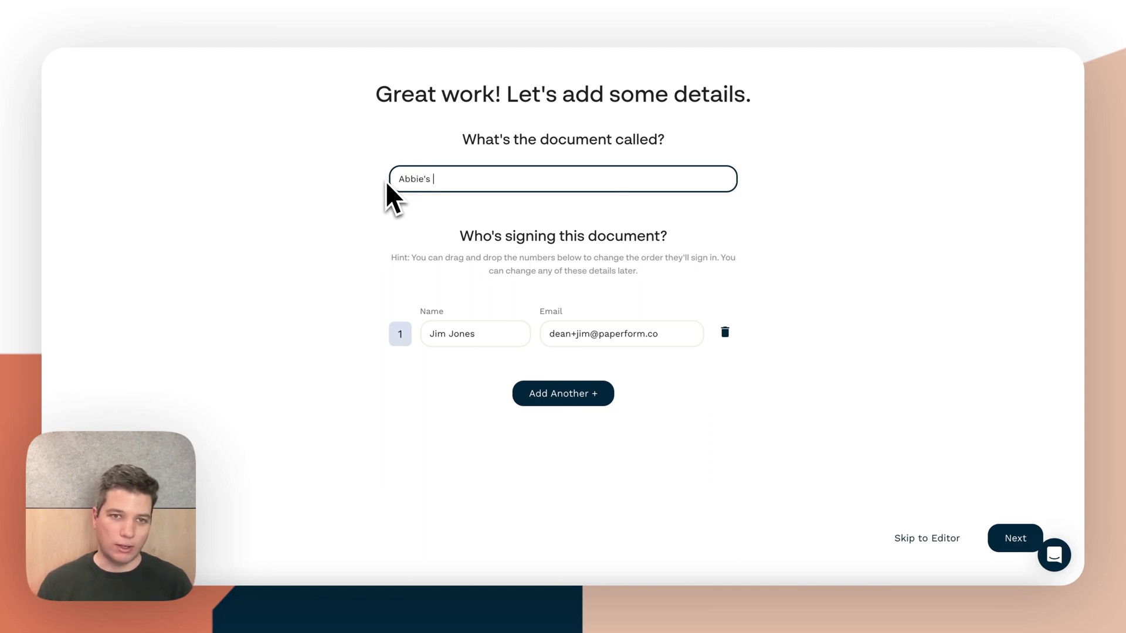
pyautogui.press('BackSpace')
pyautogui.press('BackSpace')
pyautogui.press('BackSpace')
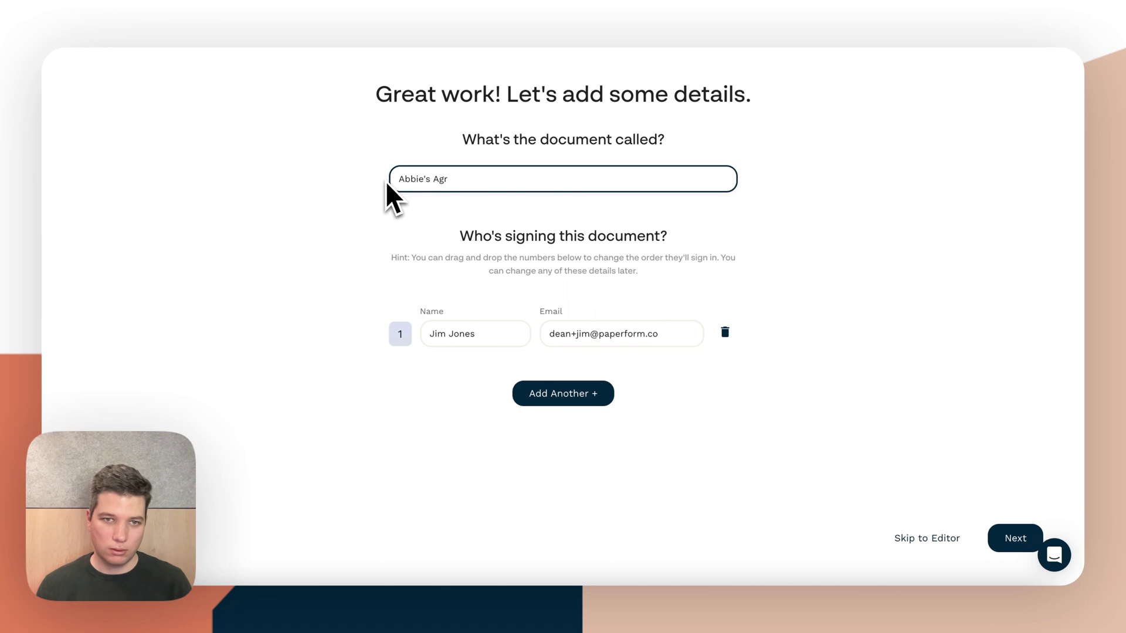
pyautogui.write('ree,a')
pyautogui.press('BackSpace')
pyautogui.press('BackSpace')
pyautogui.write('ment')
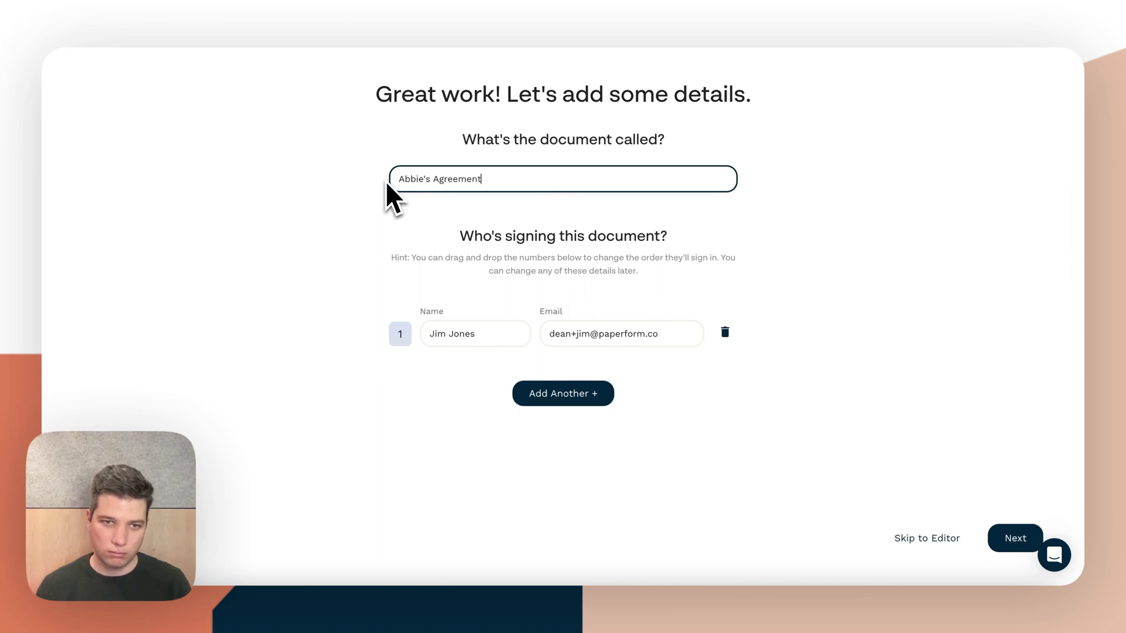
# Enter the new signer's full name and e-mail address, then continue to the settings step
pyautogui.press('Tab')
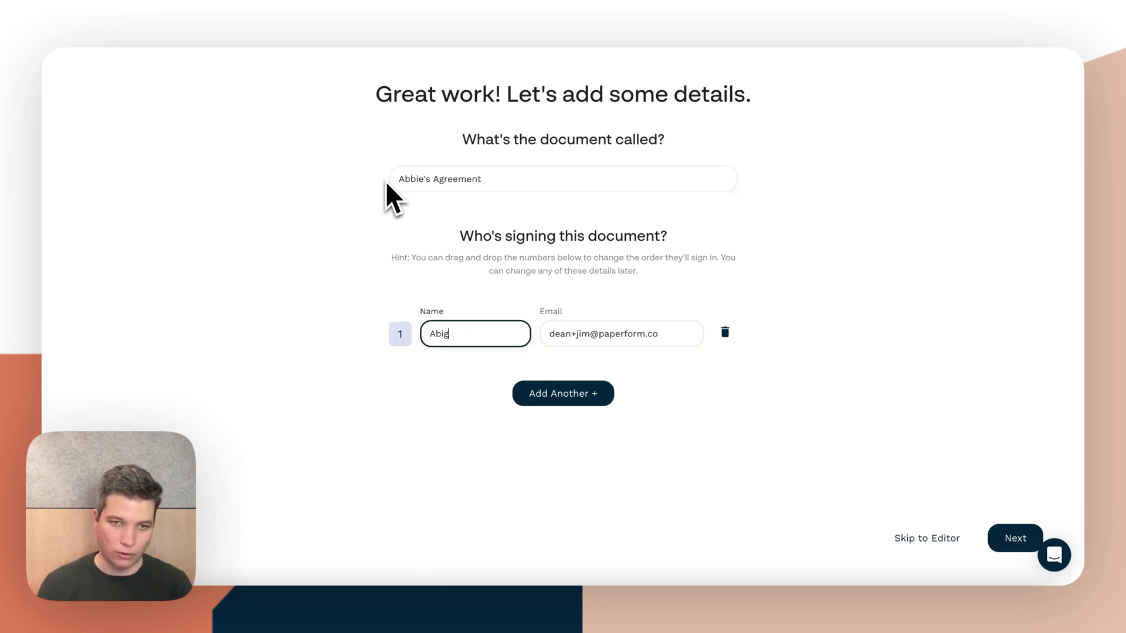
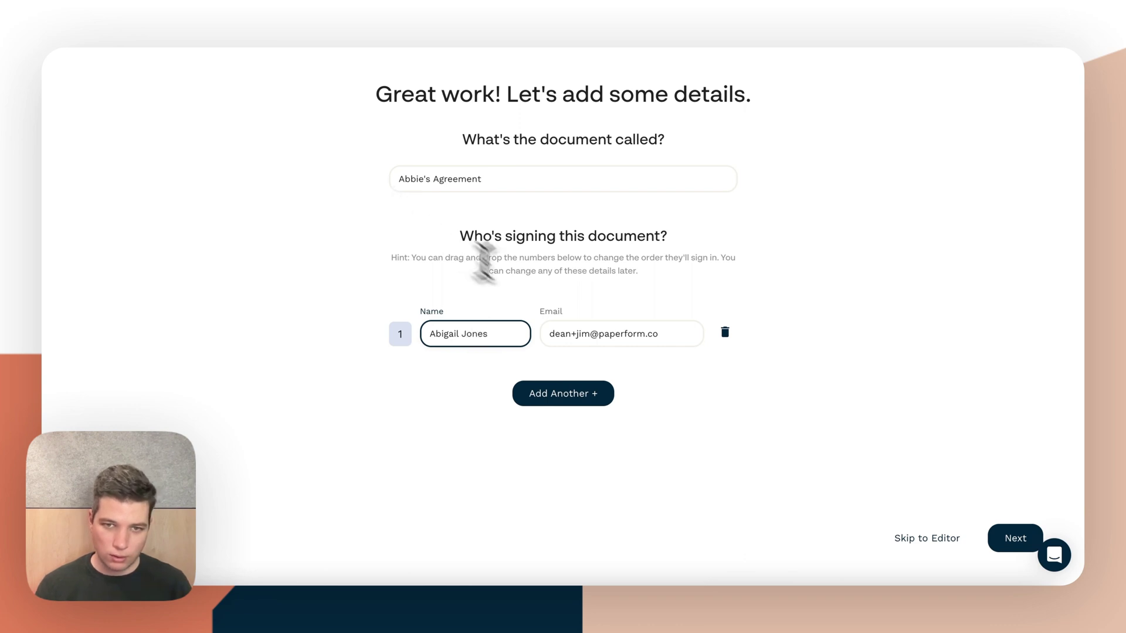
pyautogui.doubleClick(583, 338)
pyautogui.write('abigail')
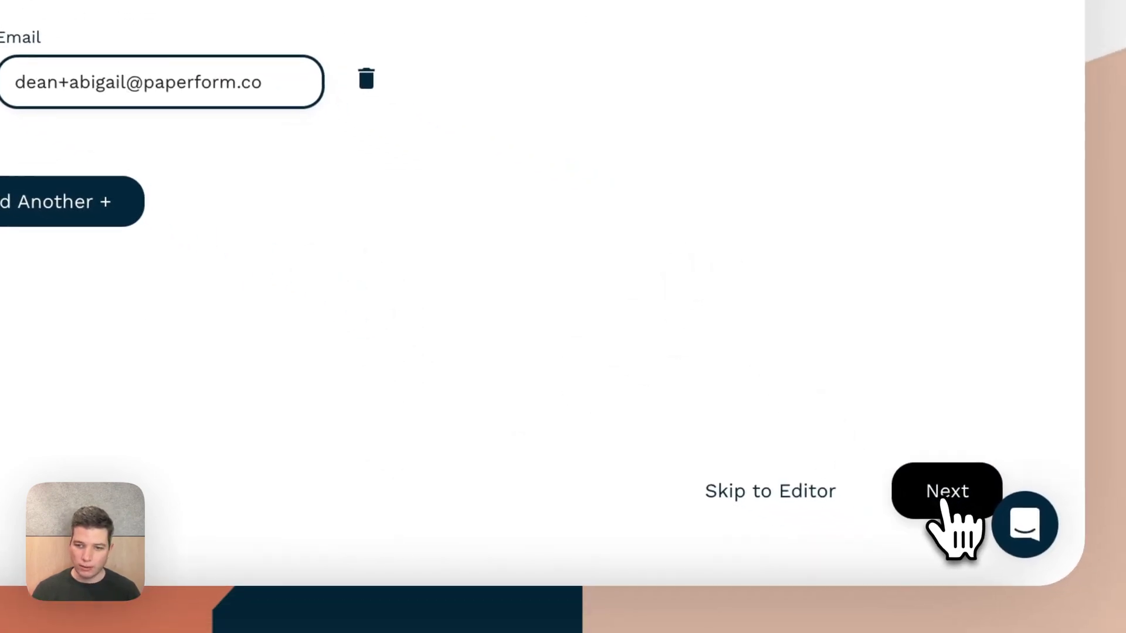
pyautogui.click(943, 503)
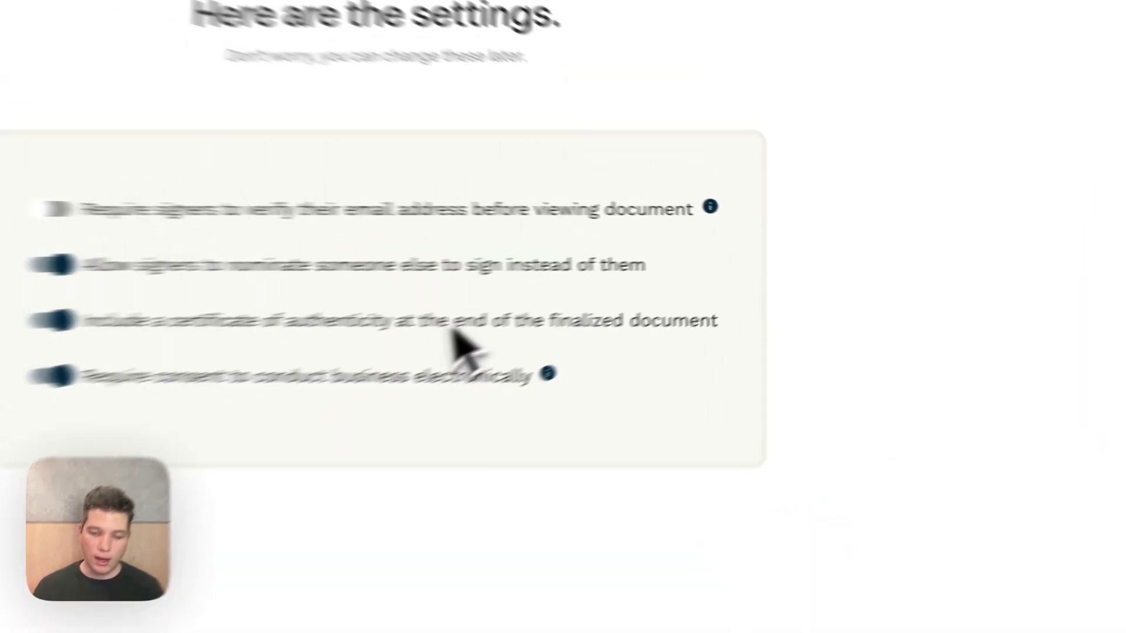
# Keep the default signing settings and continue to the Document Ready screen
pyautogui.click(999, 546)
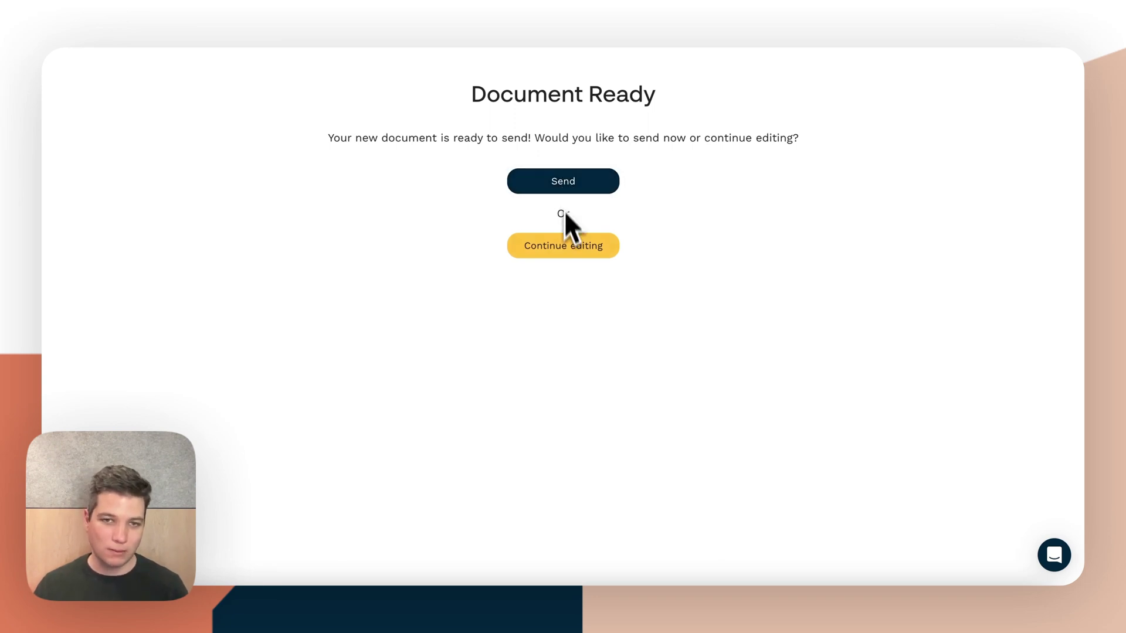
# Keep editing the copy, review both pages, and select the text field after 'Agreement between'
pyautogui.click(571, 249)
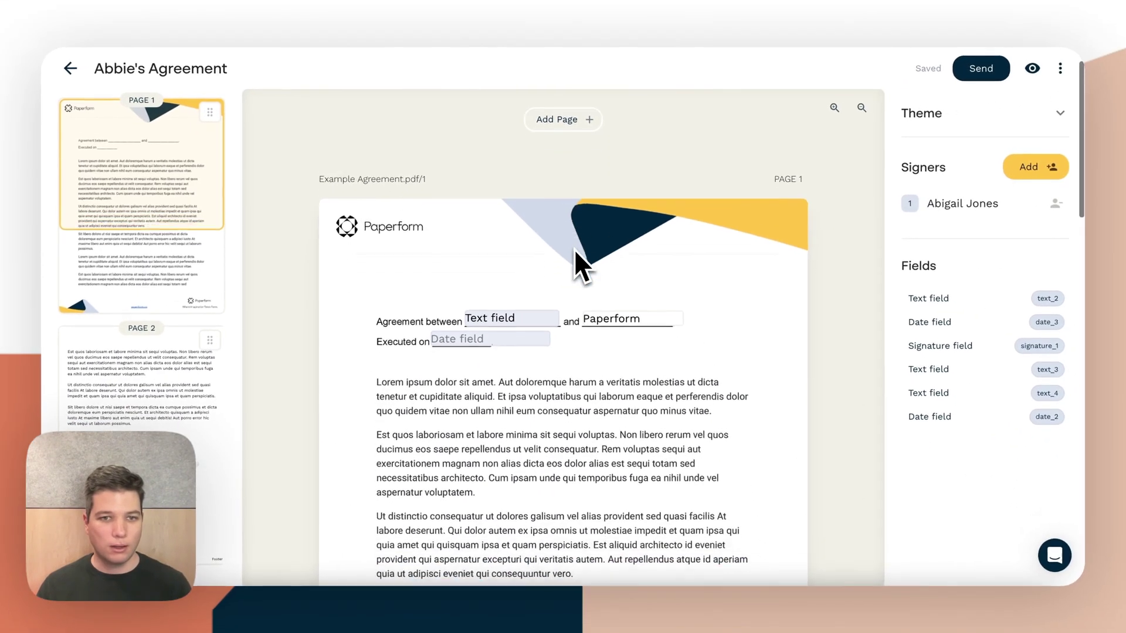
pyautogui.scroll(-8, 575, 248)
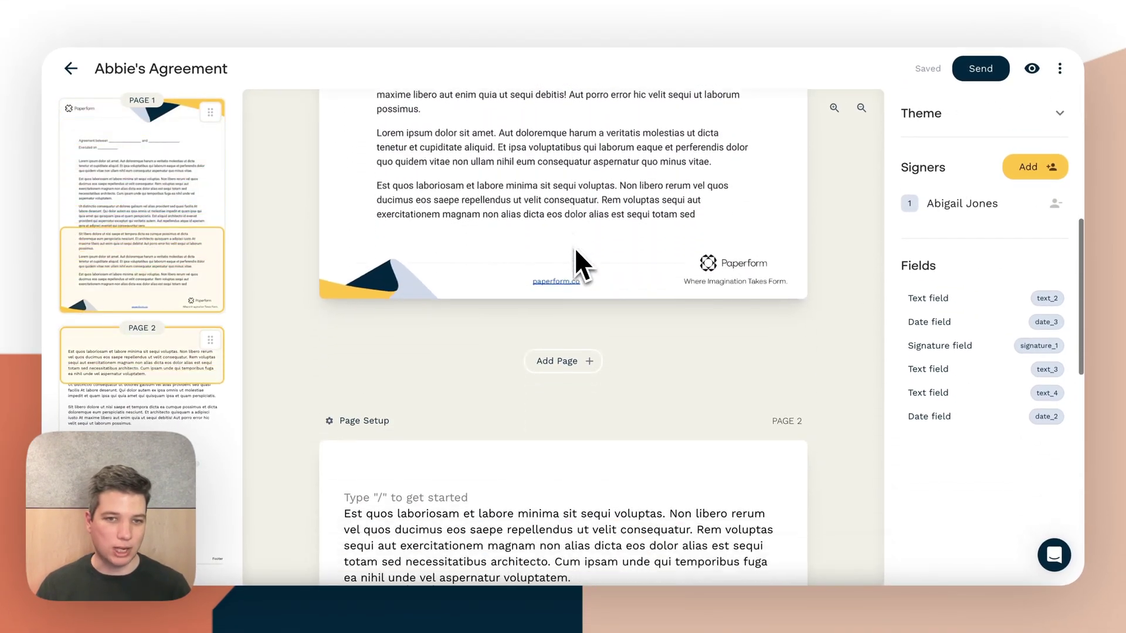
pyautogui.scroll(9, 575, 247)
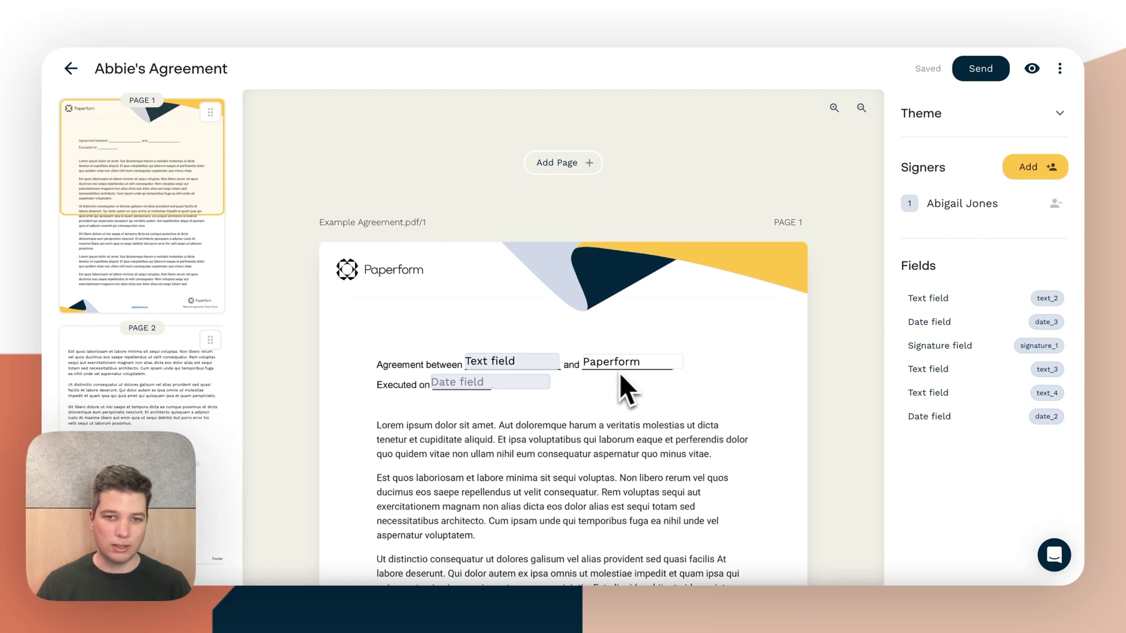
pyautogui.scroll(-1, 493, 391)
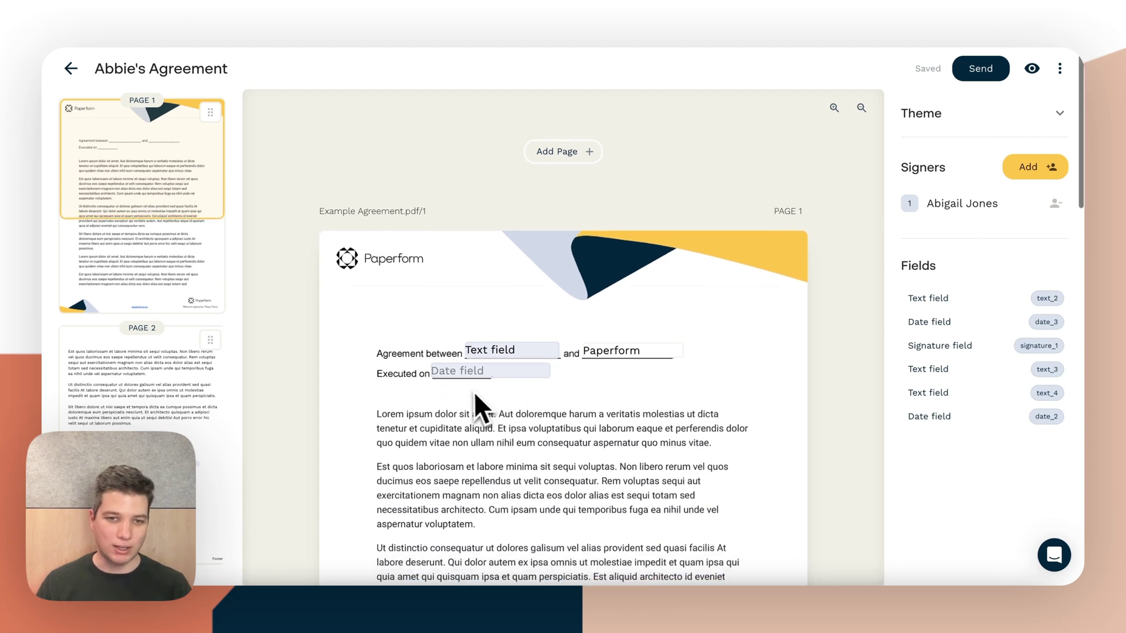
pyautogui.scroll(-1, 410, 360)
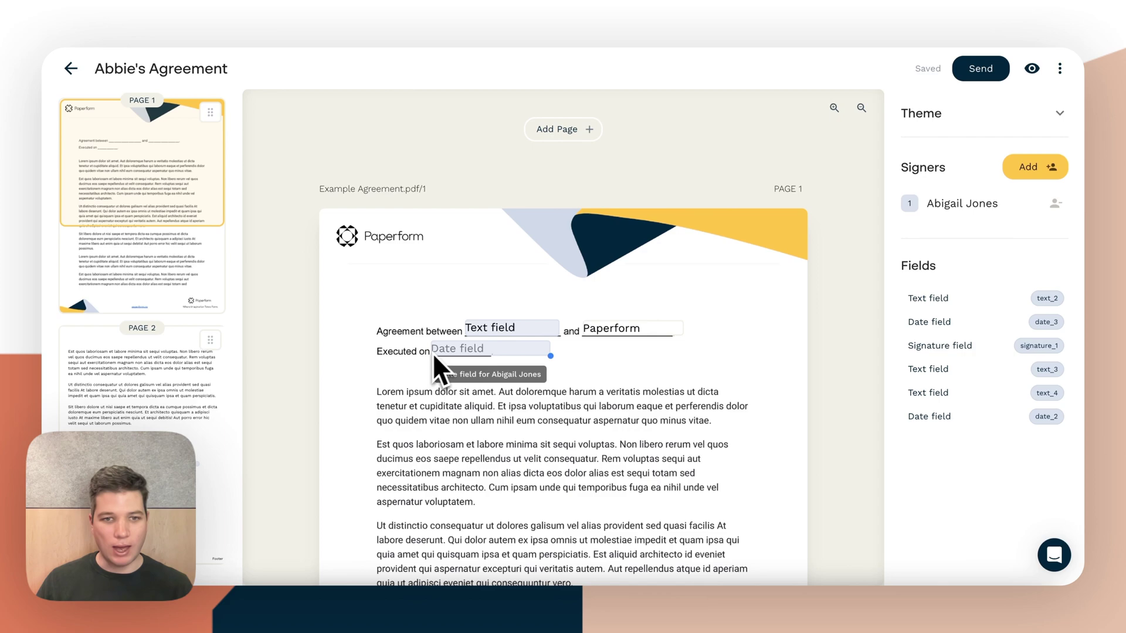
pyautogui.scroll(-15, 452, 361)
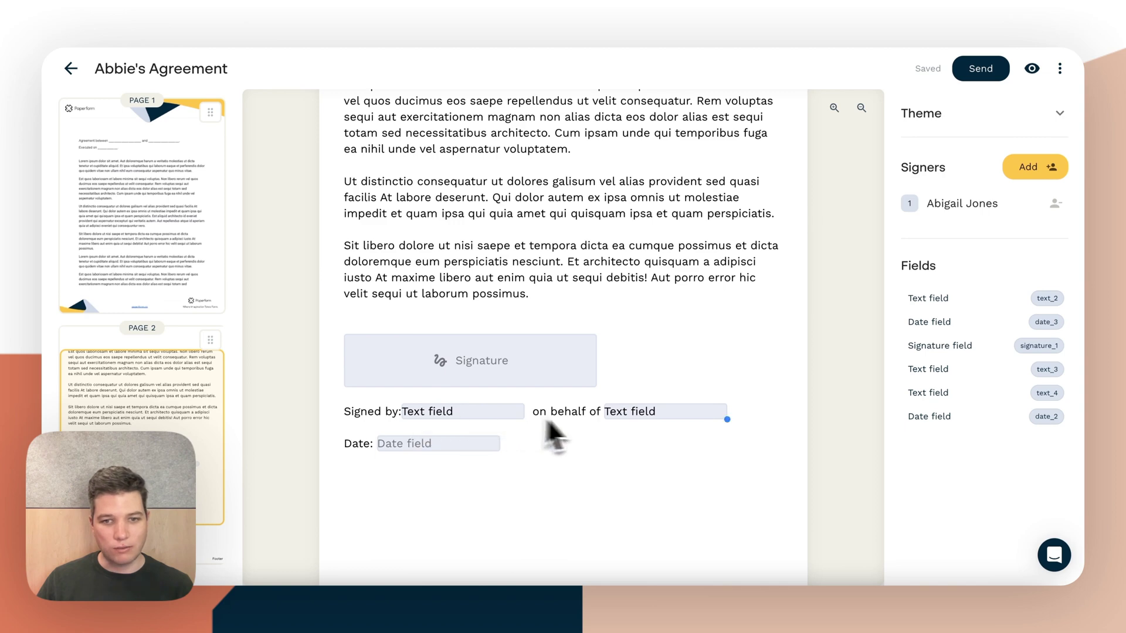
pyautogui.scroll(15, 427, 461)
pyautogui.scroll(-1, 428, 462)
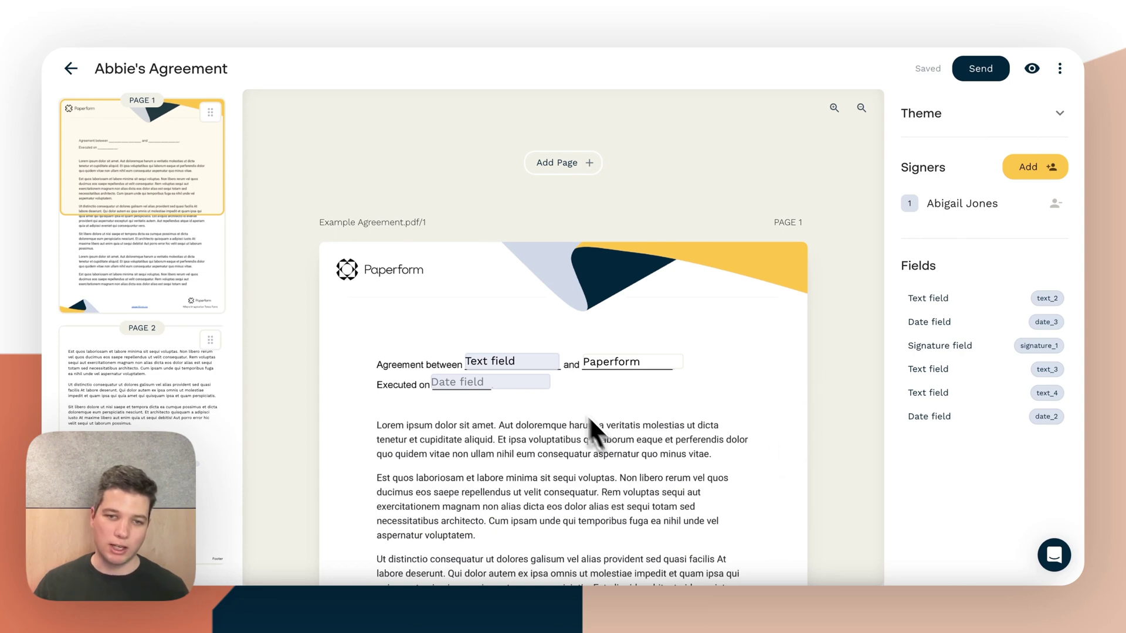
pyautogui.click(529, 365)
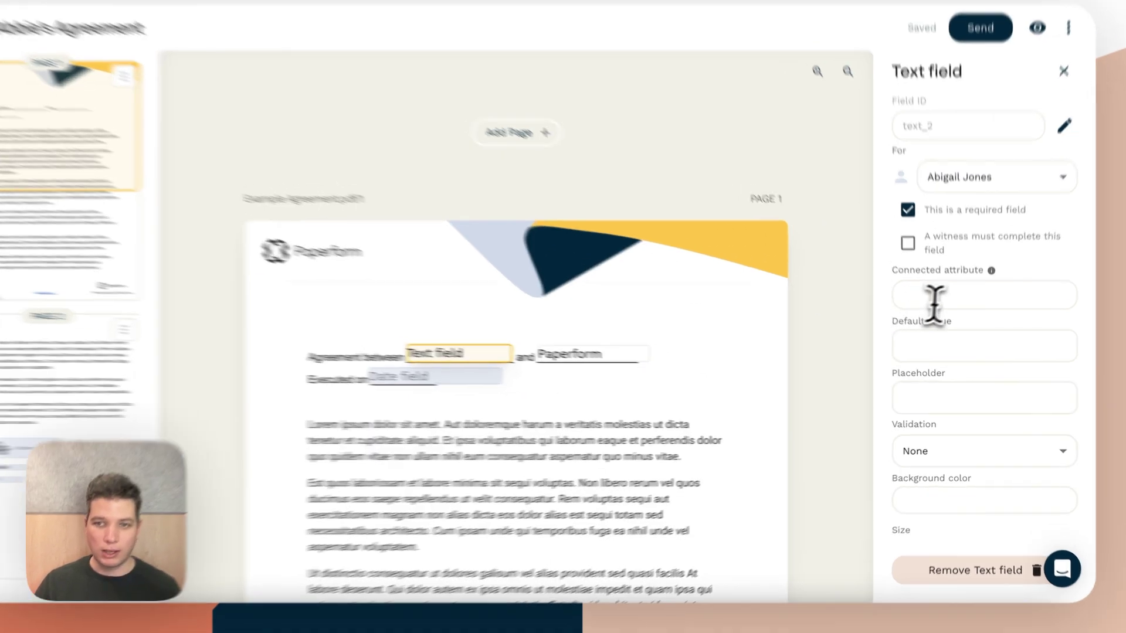
# Connect the 'Agreement between' text field to the signer's Company attribute
pyautogui.click(938, 308)
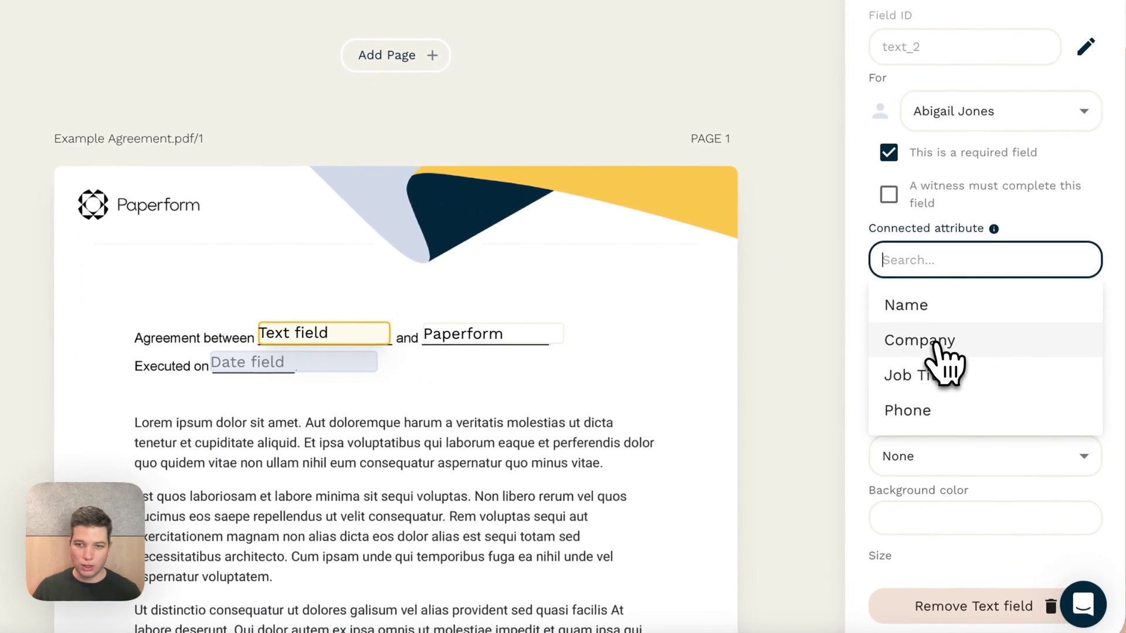
pyautogui.click(938, 340)
pyautogui.scroll(-15, 431, 434)
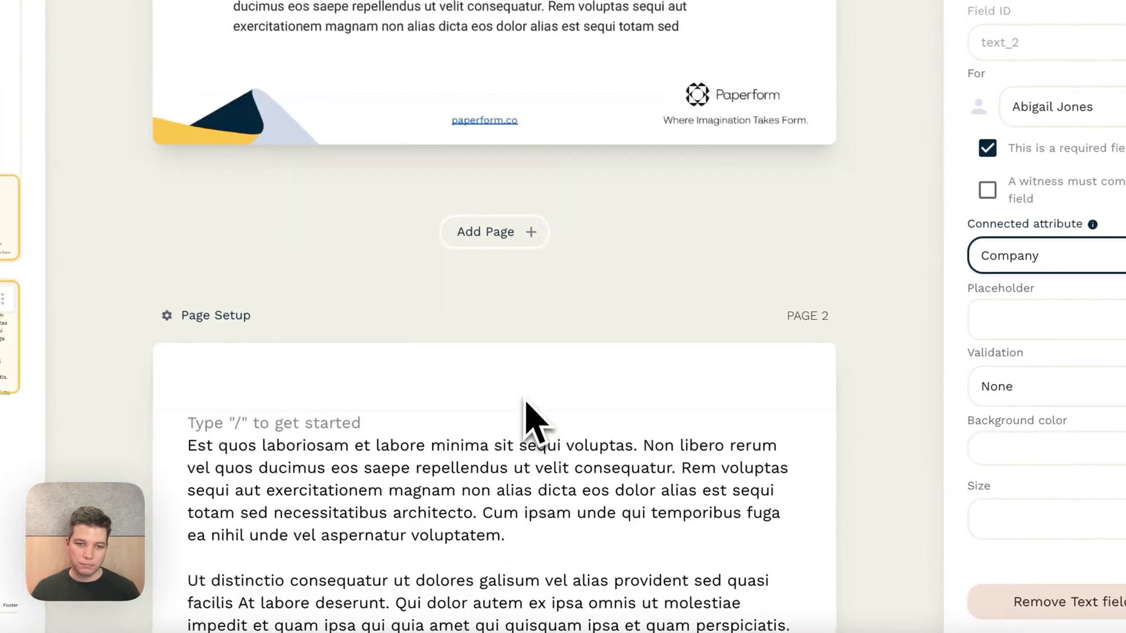
pyautogui.scroll(-10, 526, 403)
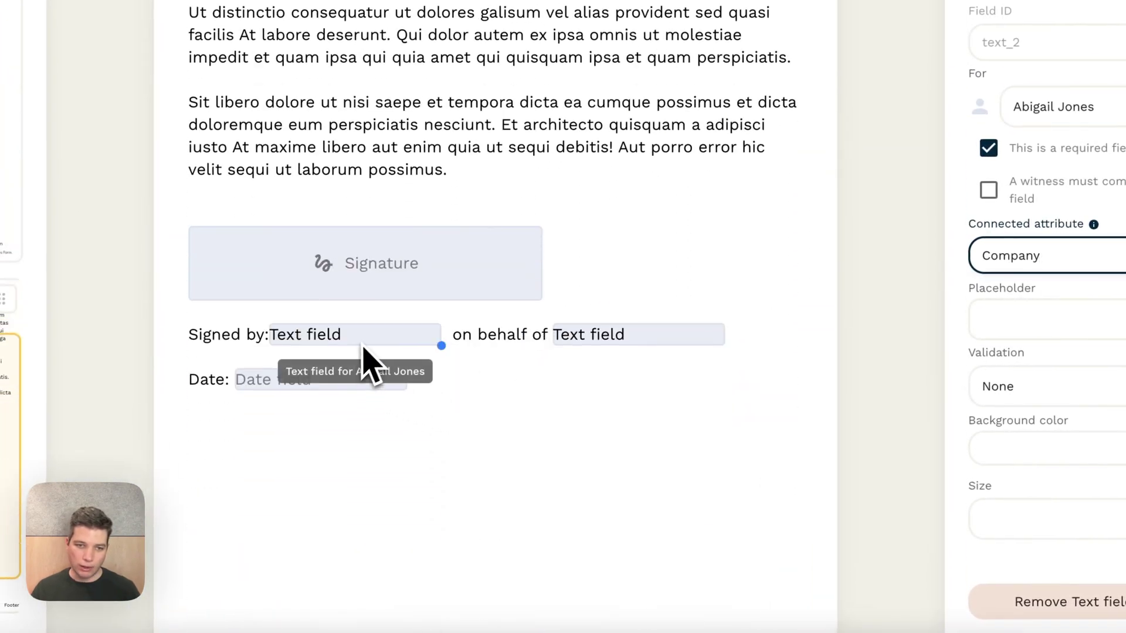
# Connect the Signed by field to the signer's Name and 'on behalf of' to Company
pyautogui.click(363, 350)
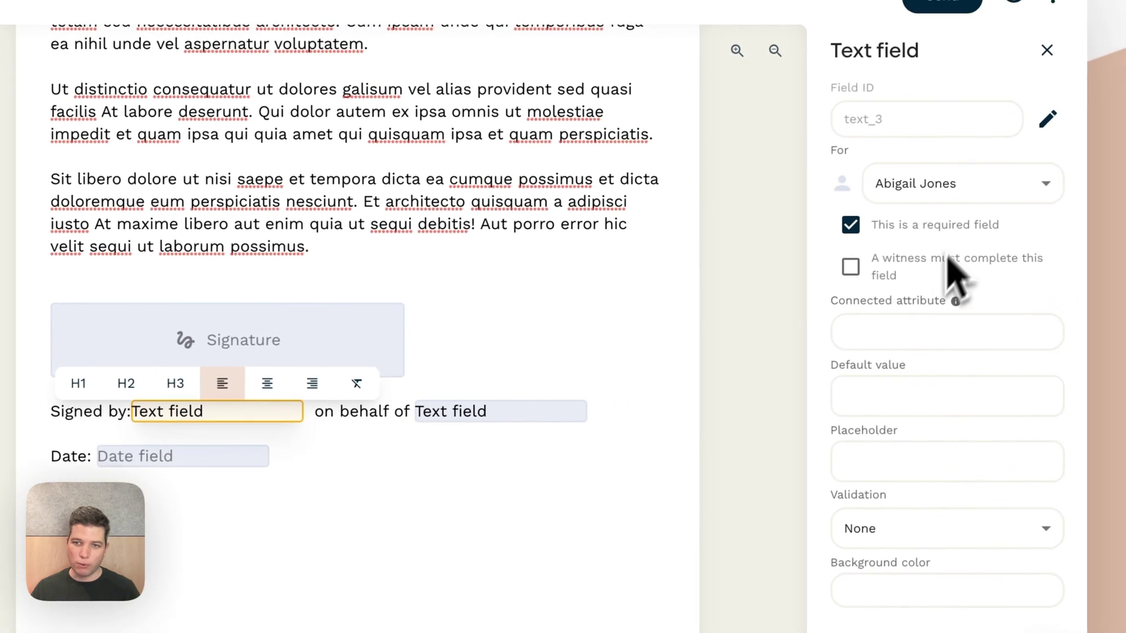
pyautogui.click(892, 332)
pyautogui.click(896, 380)
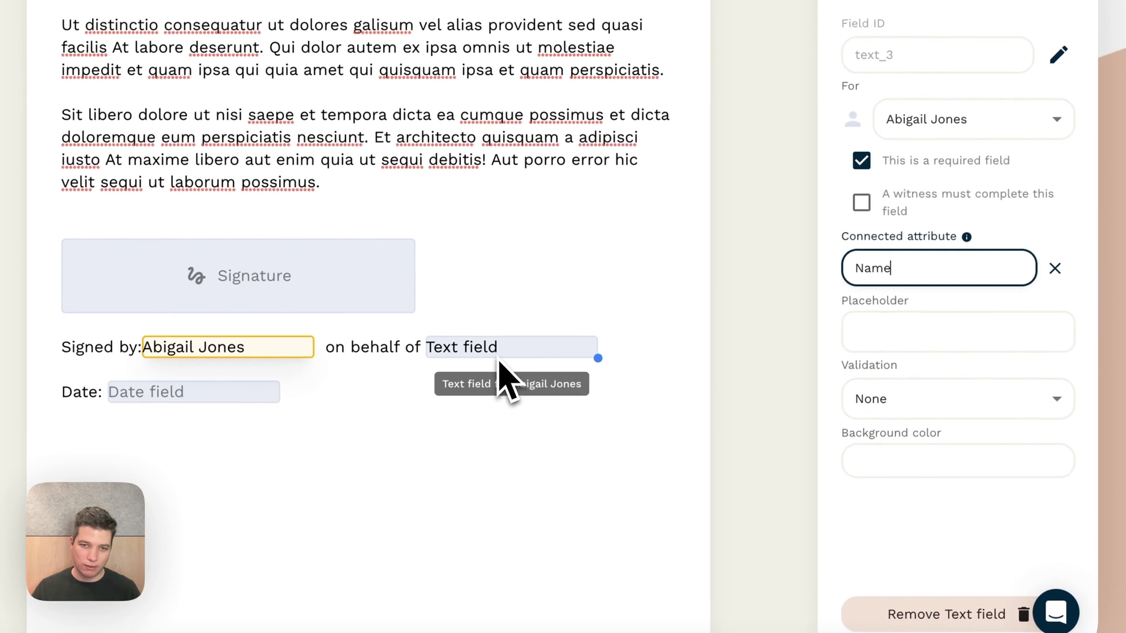
pyautogui.click(499, 352)
pyautogui.click(947, 268)
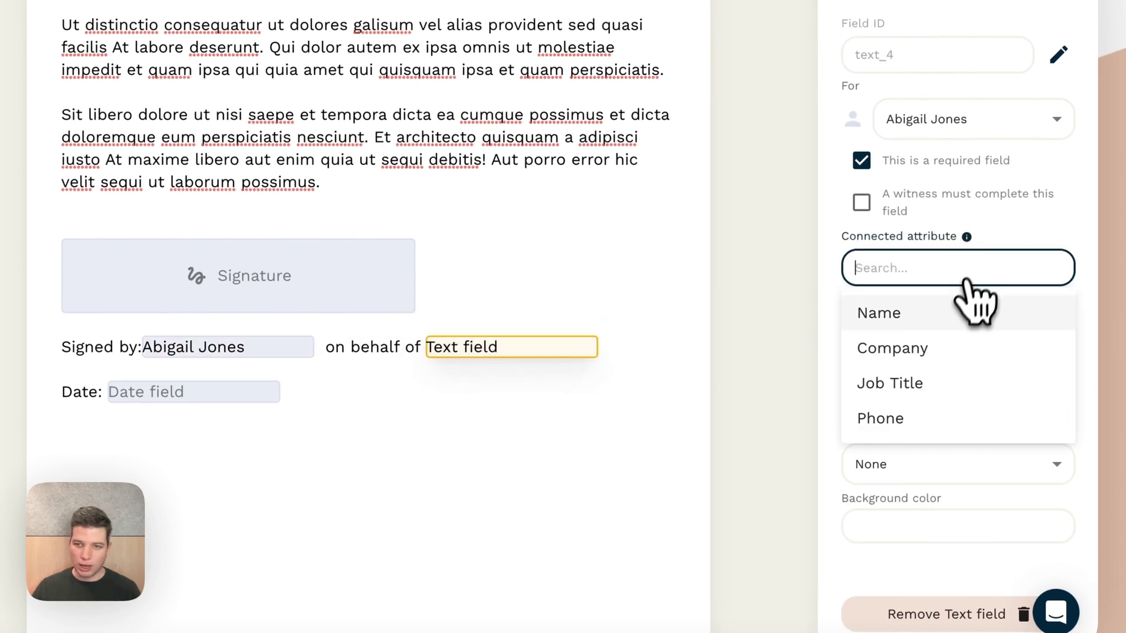
pyautogui.click(955, 355)
pyautogui.click(675, 425)
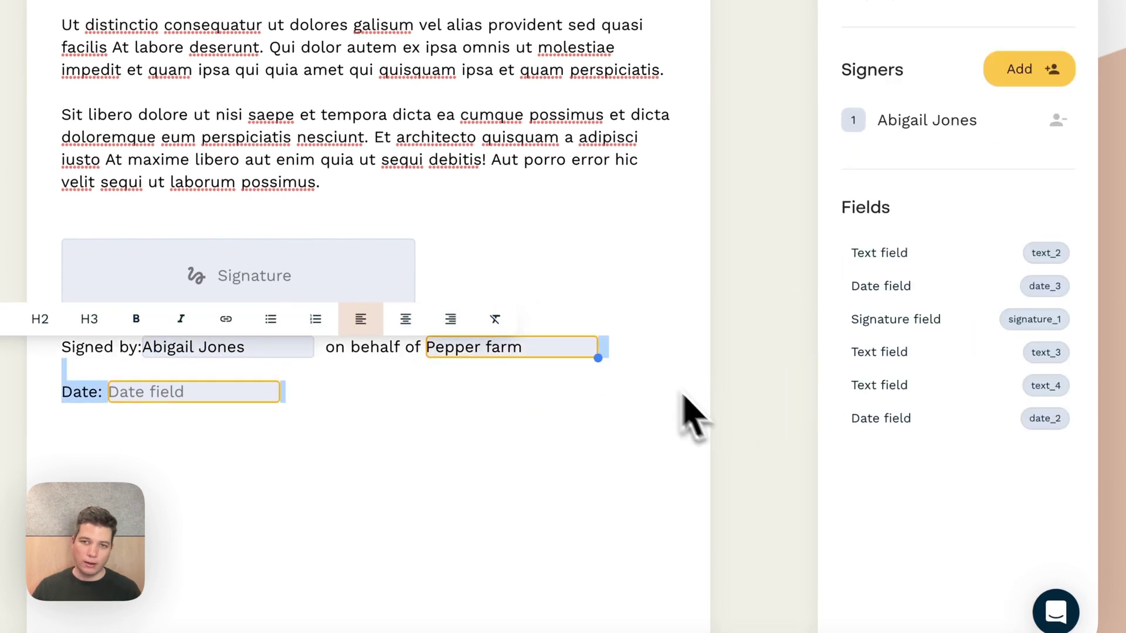
pyautogui.click(568, 307)
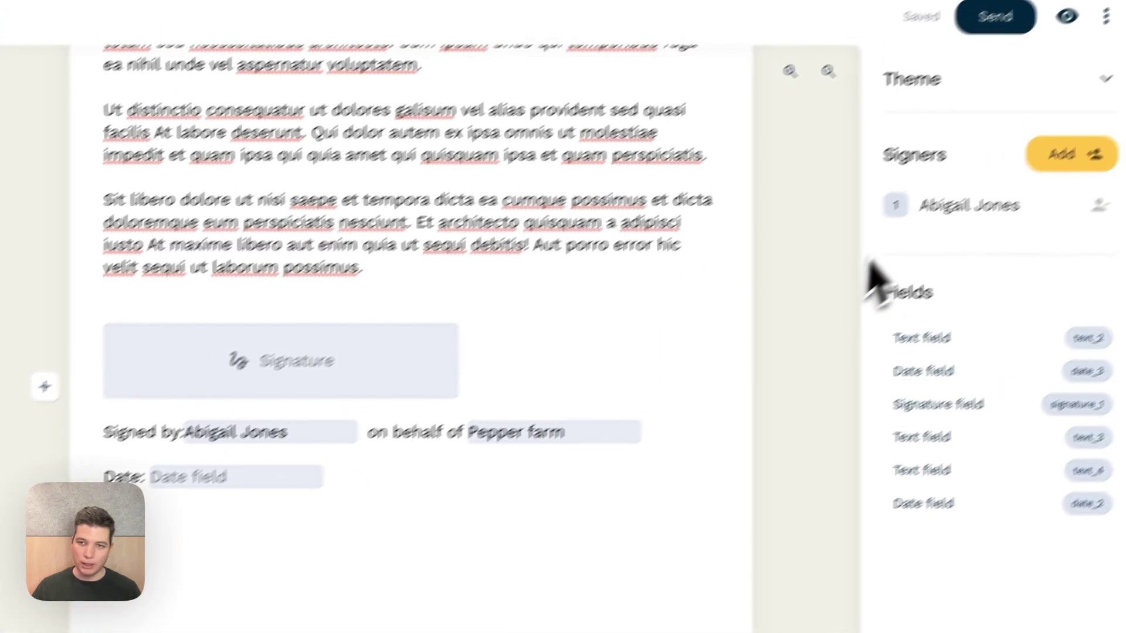
# Check the signer's stored details, close the drawer, and return to the top of page 1
pyautogui.click(962, 206)
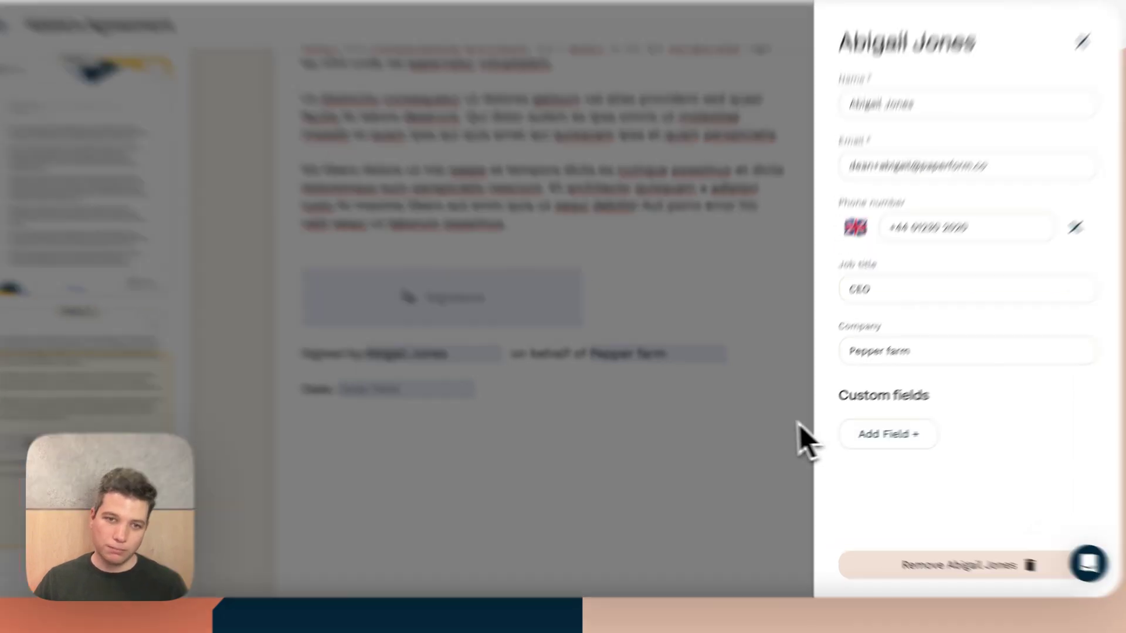
pyautogui.click(800, 434)
pyautogui.scroll(15, 516, 332)
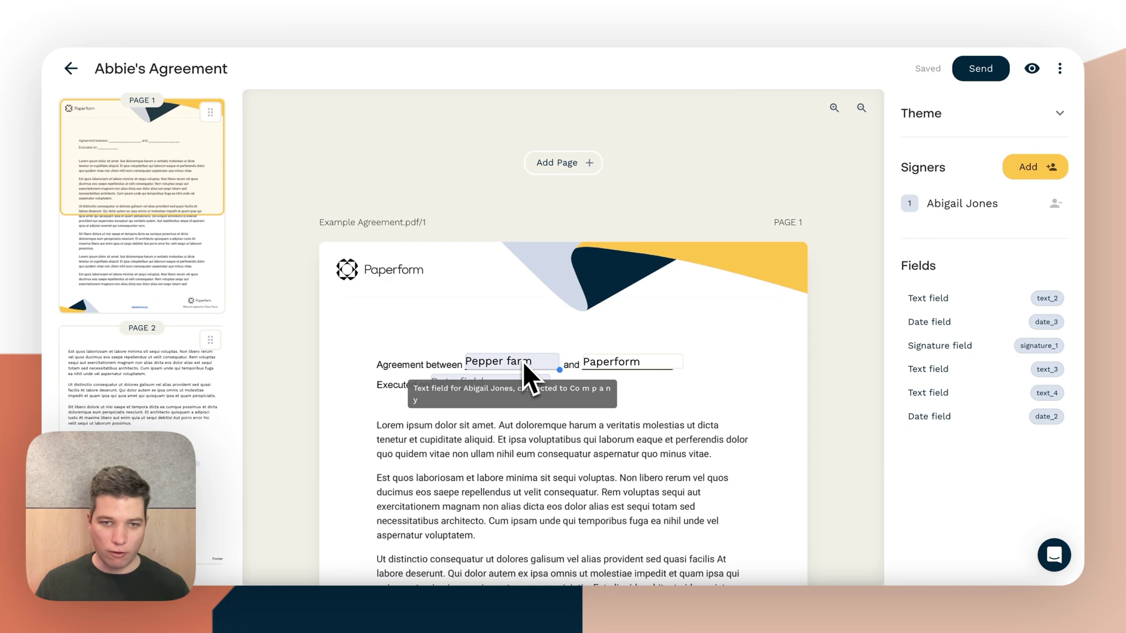
# Swap the linked company field after 'Agreement between' for a text block reading Pepper farm
pyautogui.click(523, 361)
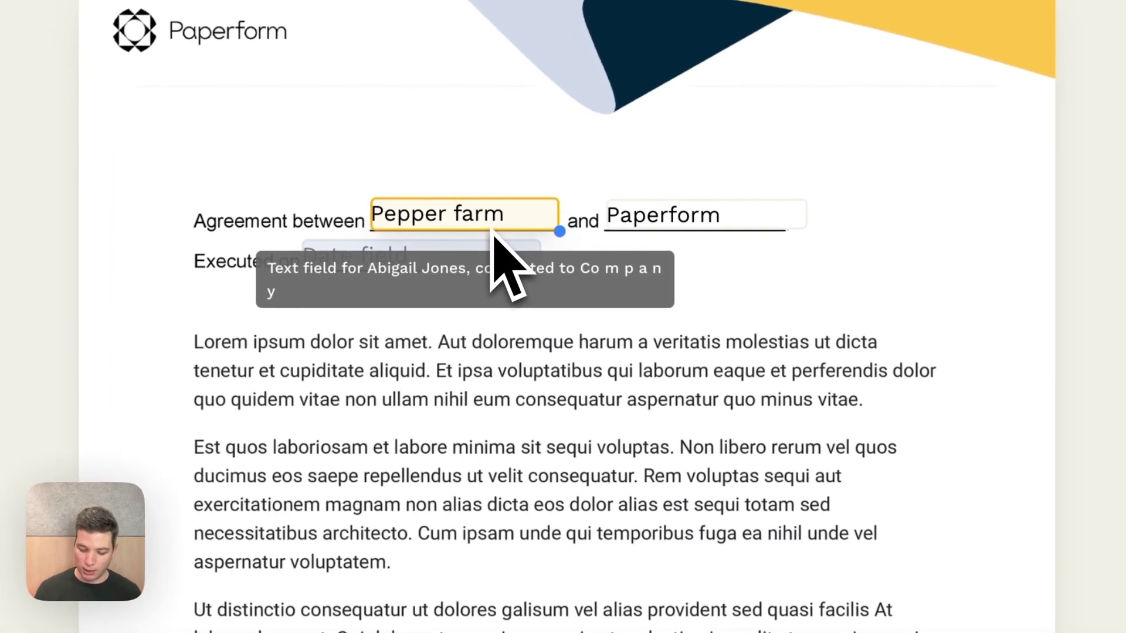
pyautogui.press('Delete')
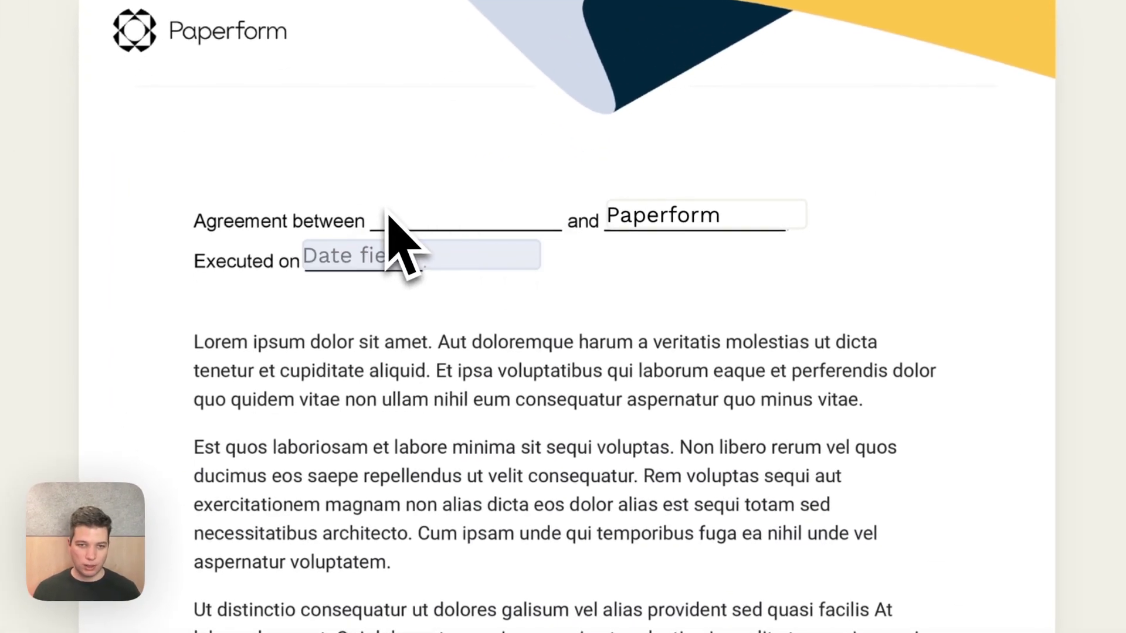
pyautogui.click(383, 223)
pyautogui.scroll(-4, 586, 281)
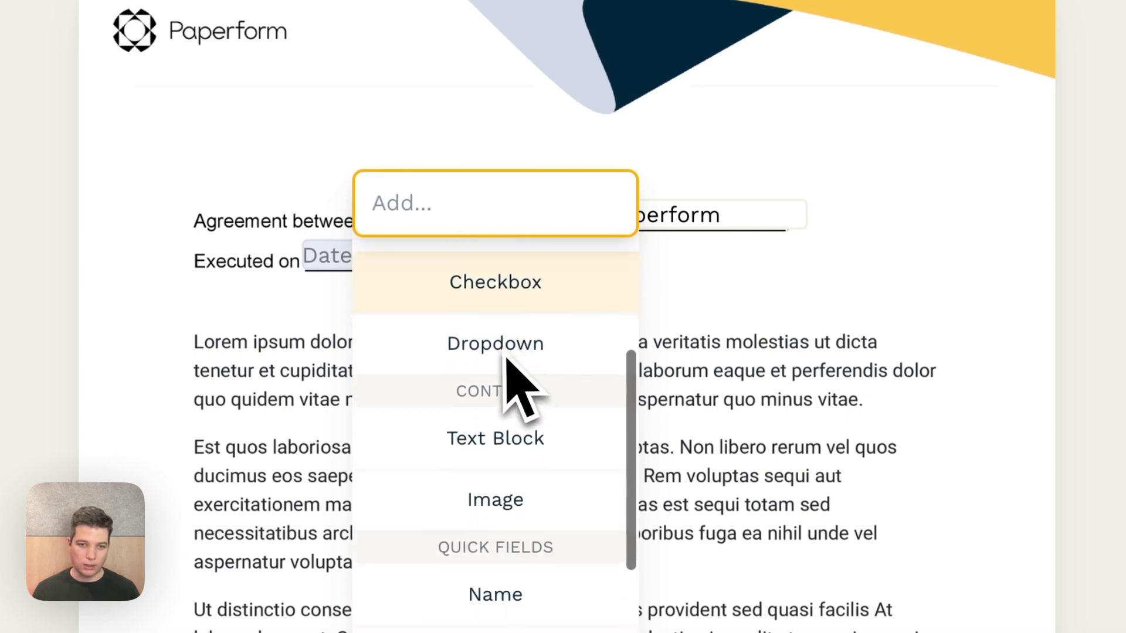
pyautogui.click(512, 433)
pyautogui.moveTo(491, 222); pyautogui.dragTo(472, 222)
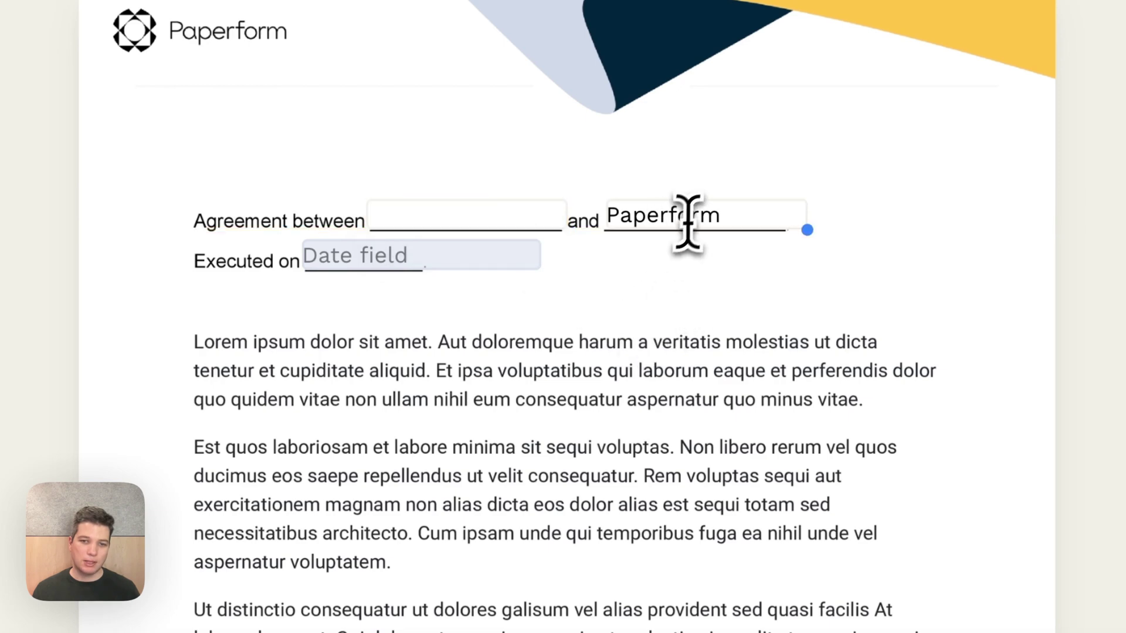
pyautogui.click(730, 215)
pyautogui.click(506, 221)
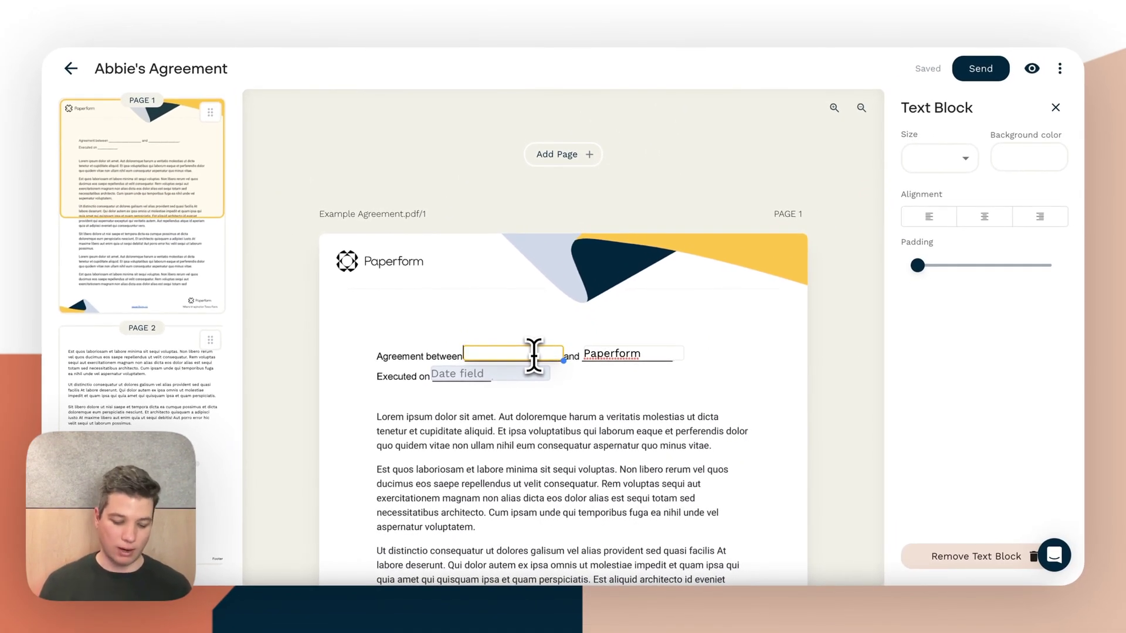
pyautogui.write('Pepper farm')
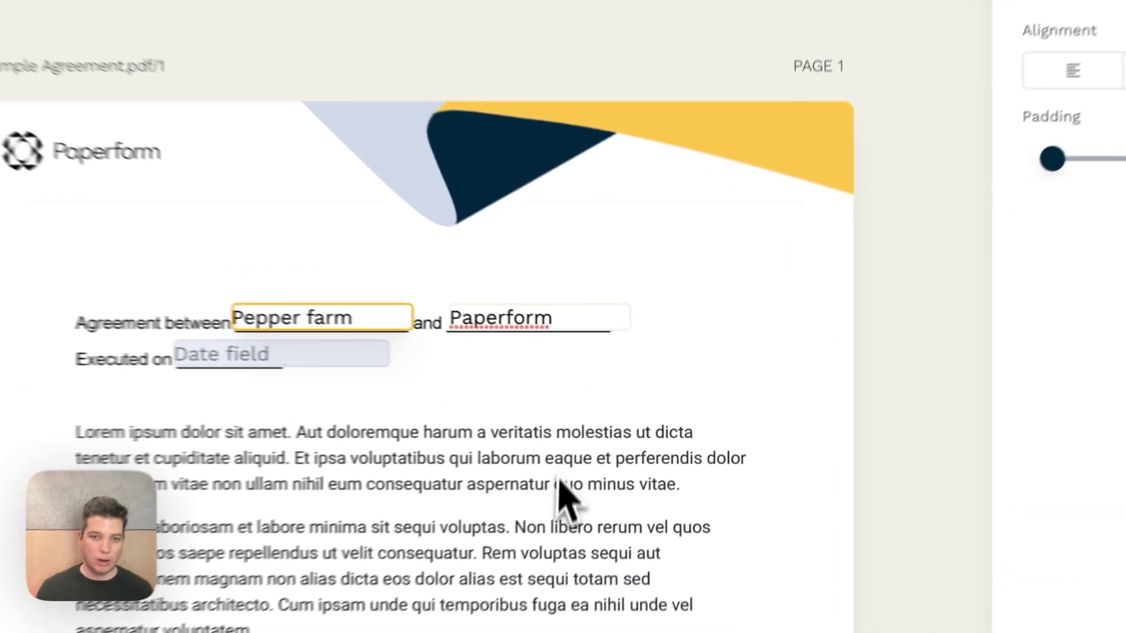
pyautogui.click(560, 488)
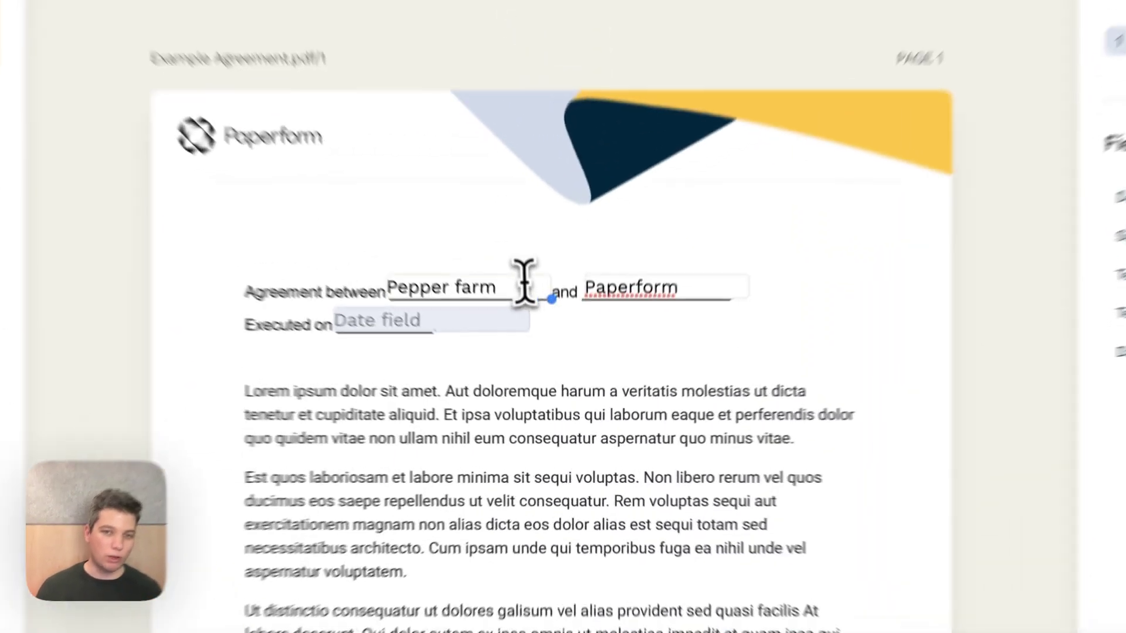
# Replace the Pepper farm text after 'Agreement between' with the signer's {{Company variable
pyautogui.click(545, 357)
pyautogui.moveTo(551, 279); pyautogui.dragTo(543, 262)
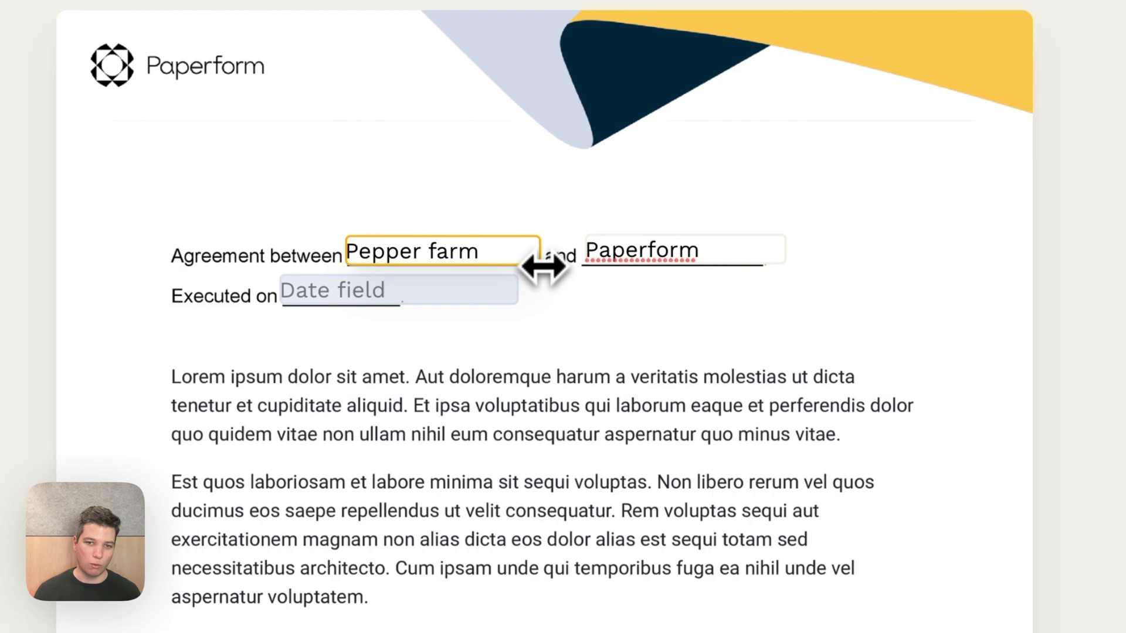
pyautogui.click(575, 315)
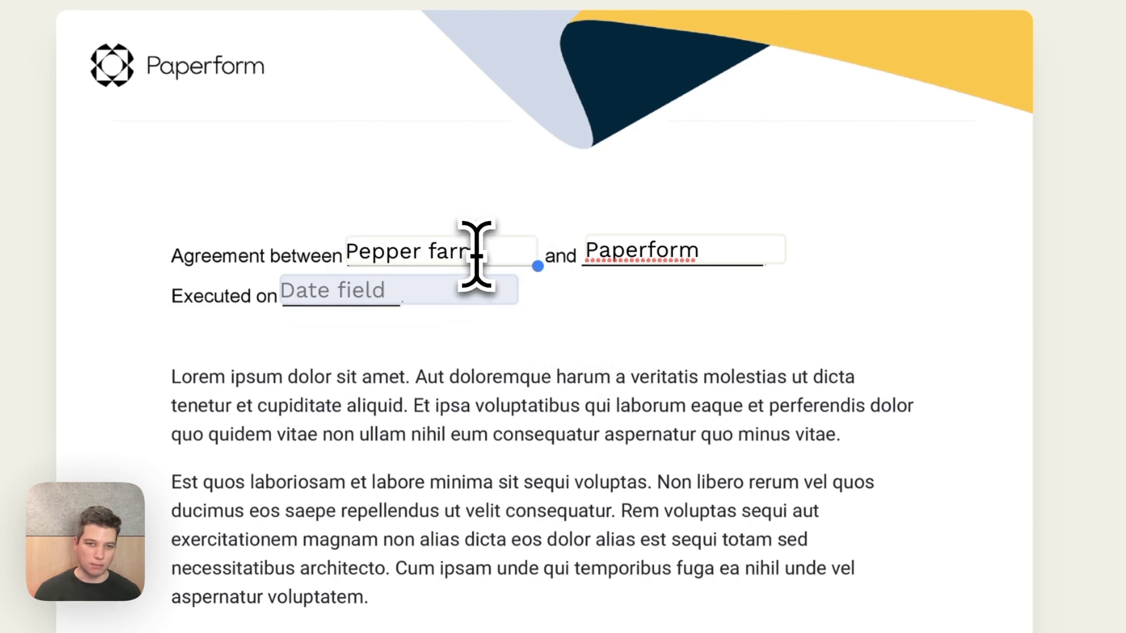
pyautogui.moveTo(477, 256); pyautogui.dragTo(471, 254)
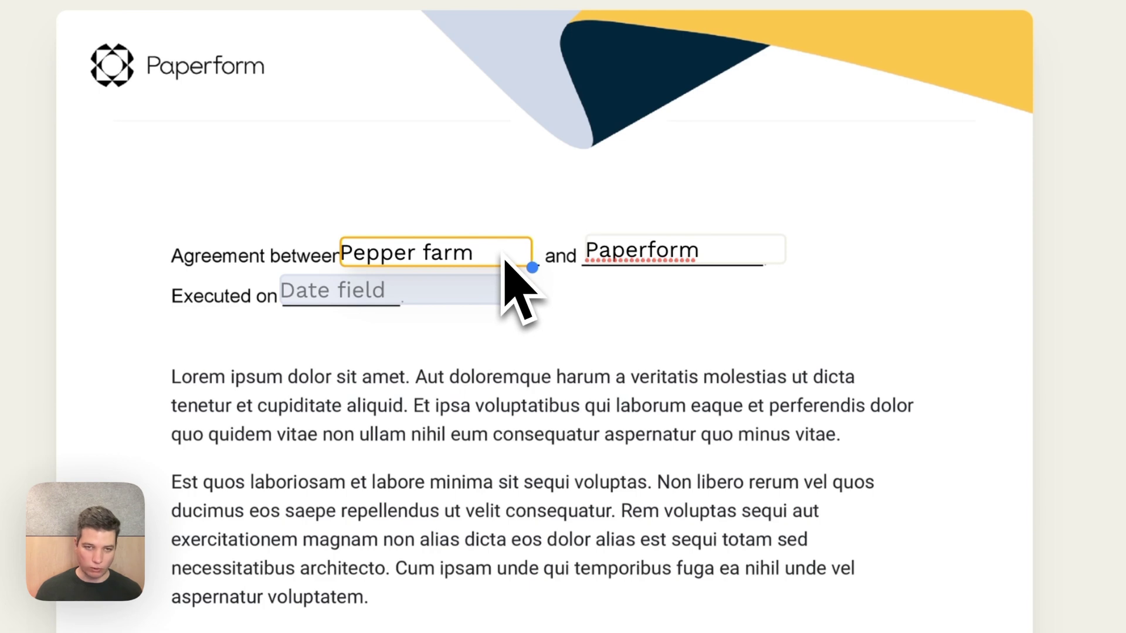
pyautogui.hotkey('ctrl', 'a')
pyautogui.press('BackSpace')
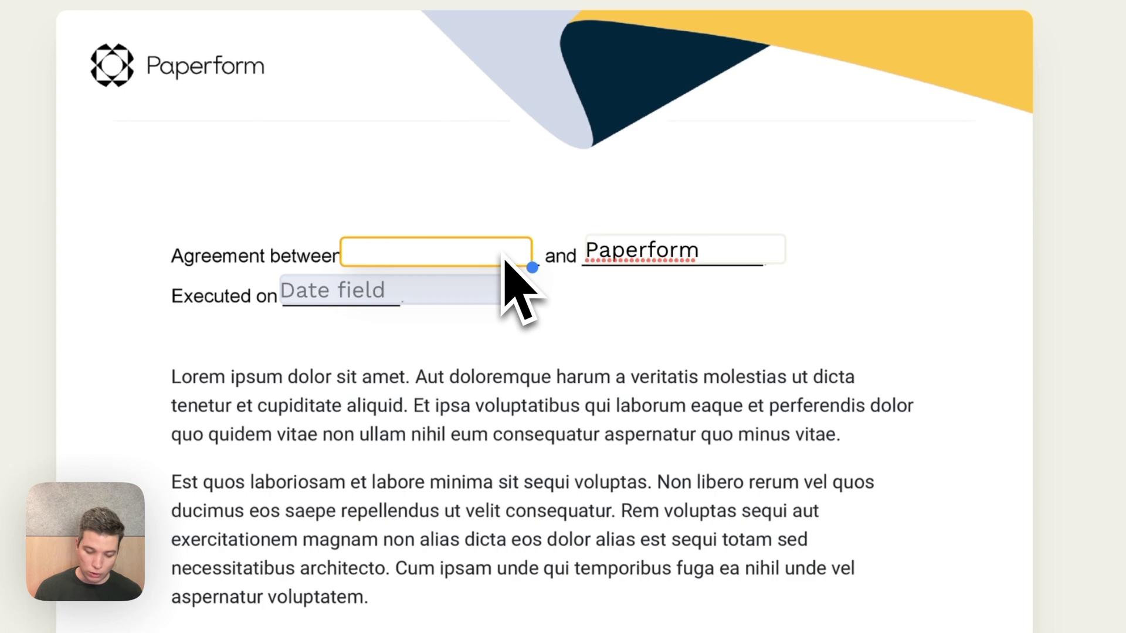
pyautogui.write('{{')
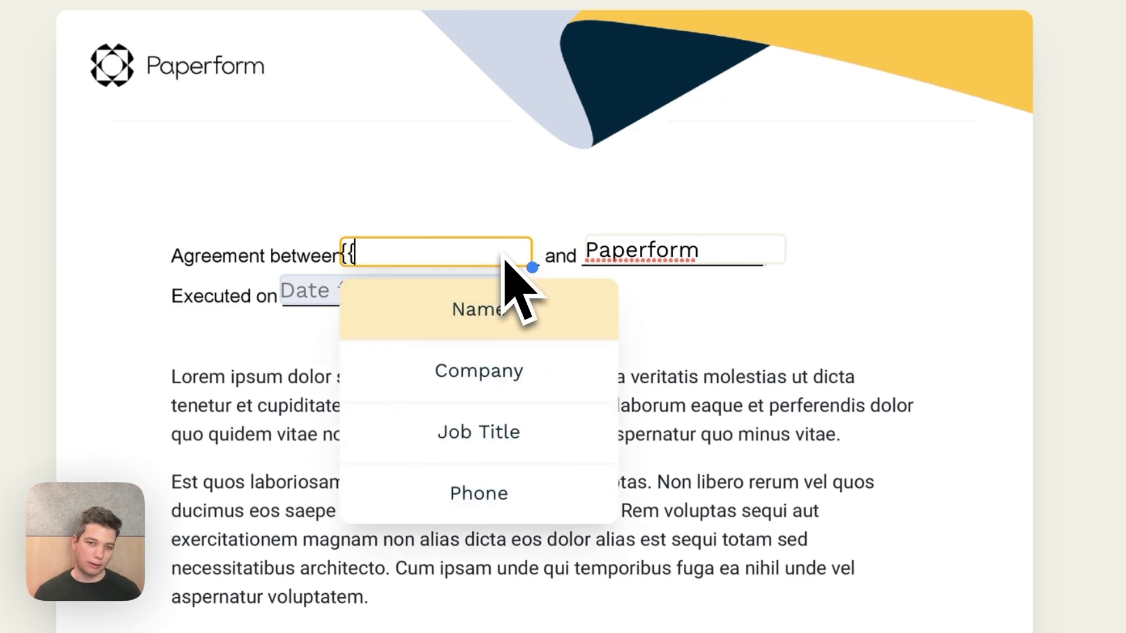
pyautogui.click(505, 378)
pyautogui.click(516, 346)
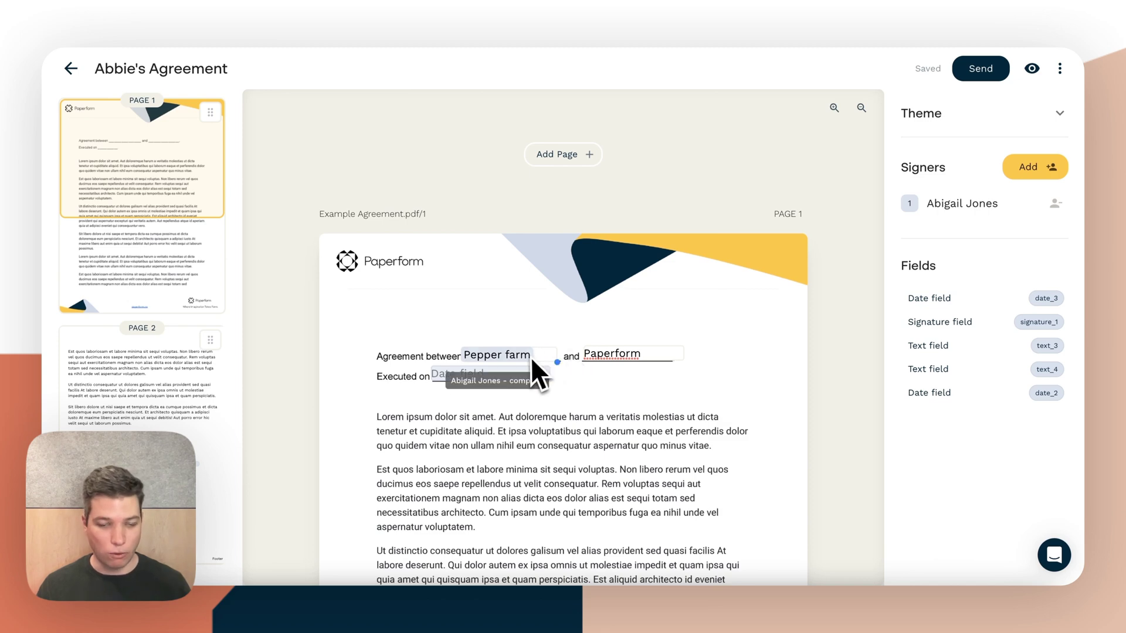
pyautogui.click(515, 356)
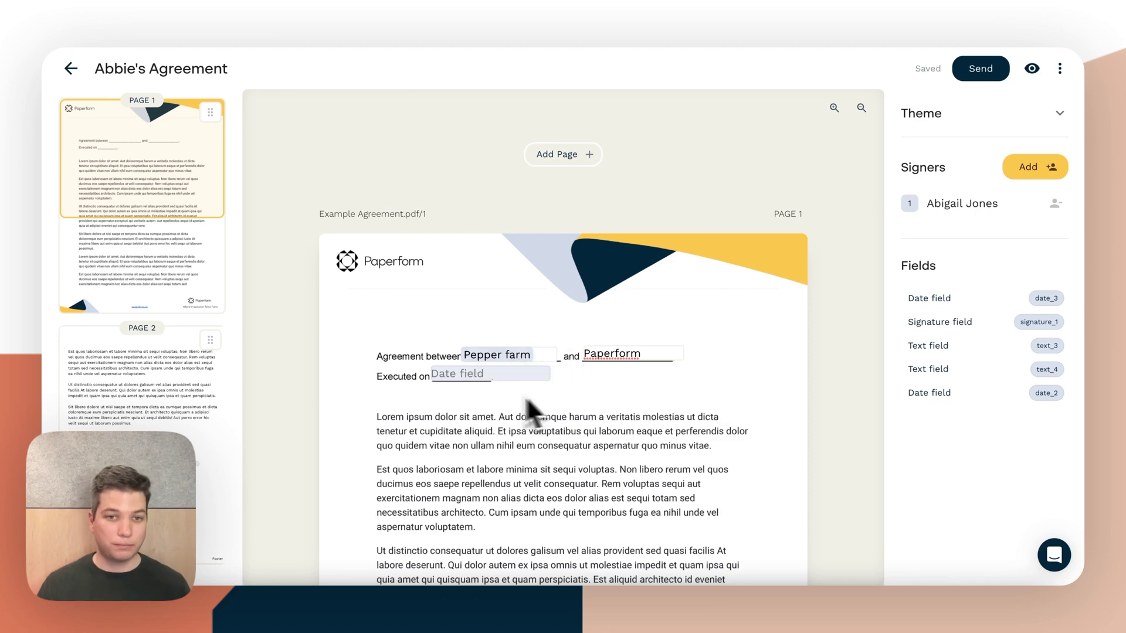
# Swap the old 'on behalf of' field for an inline Company variable tied to the signer
pyautogui.scroll(-15, 478, 385)
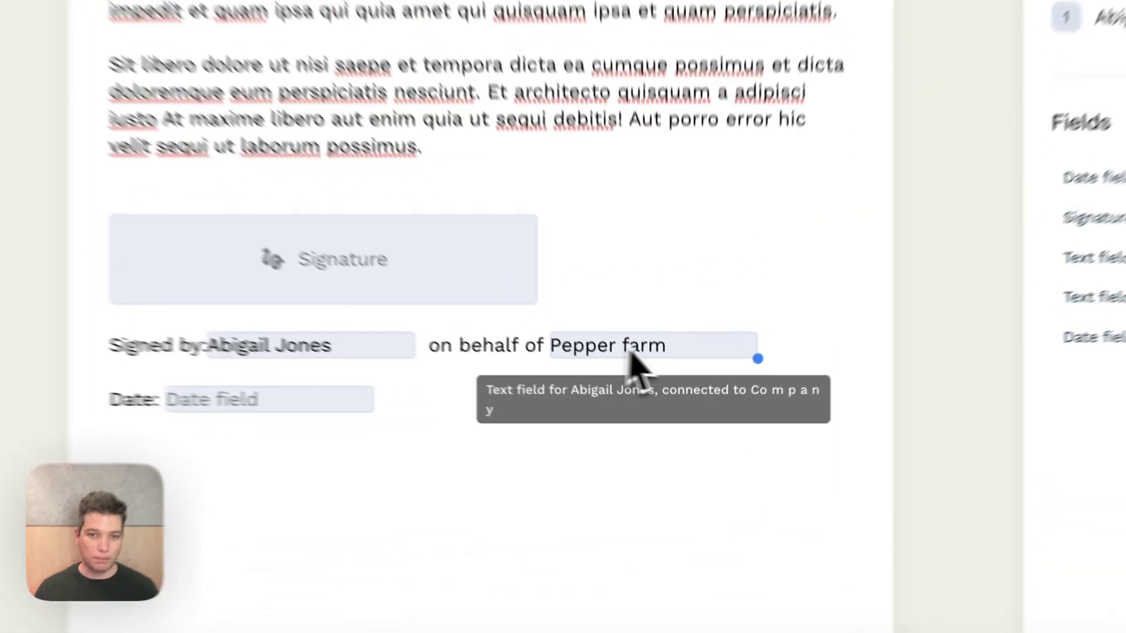
pyautogui.click(671, 397)
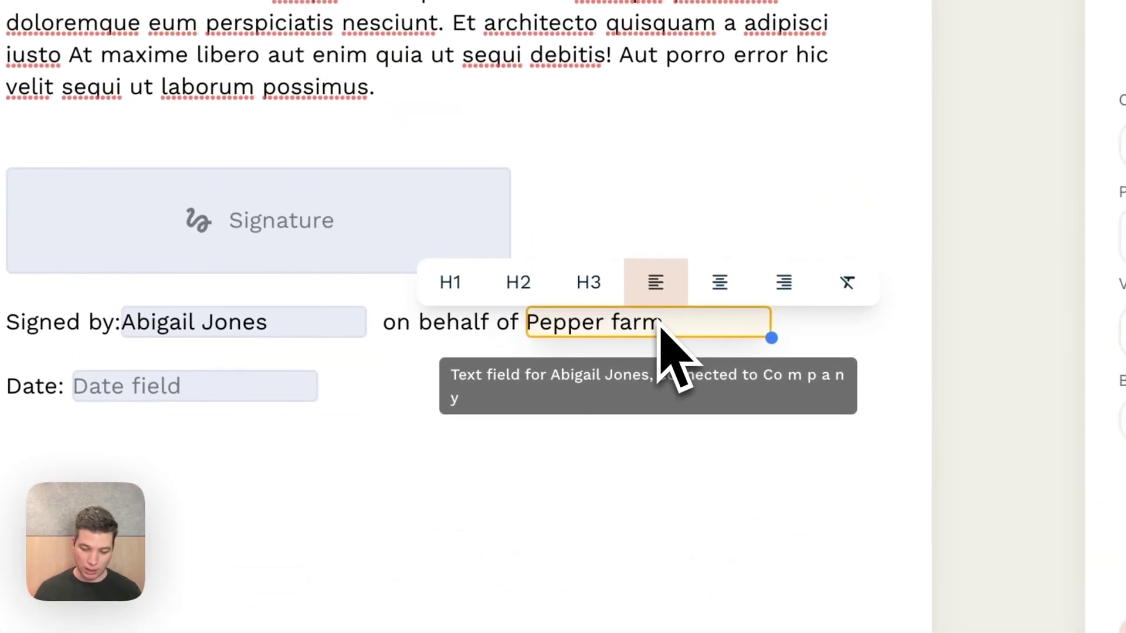
pyautogui.press('BackSpace')
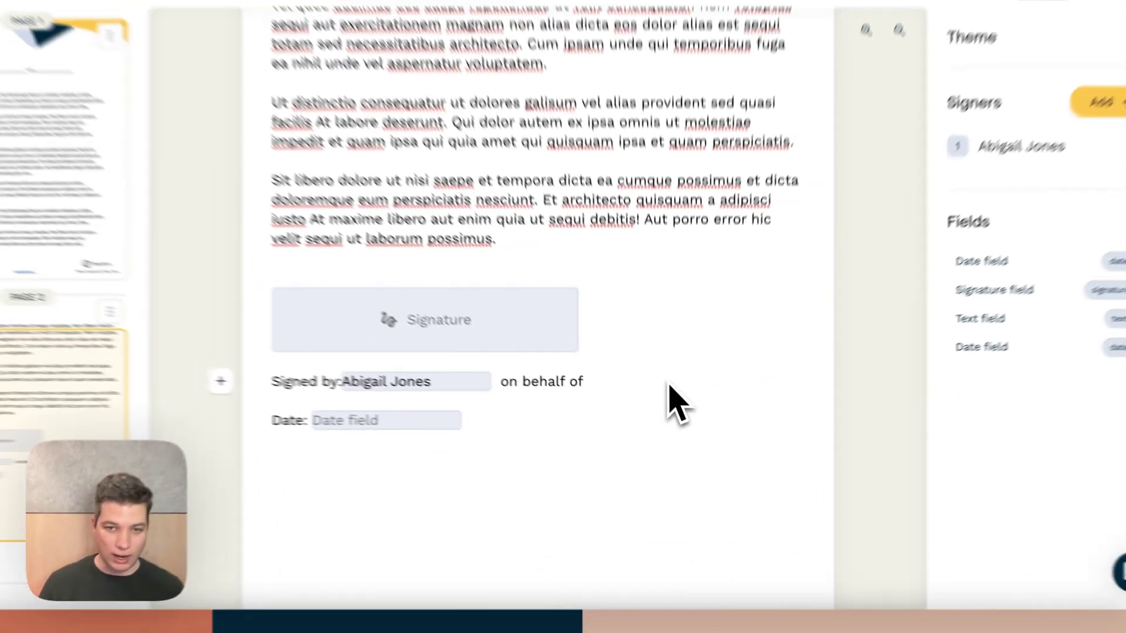
pyautogui.write('{{')
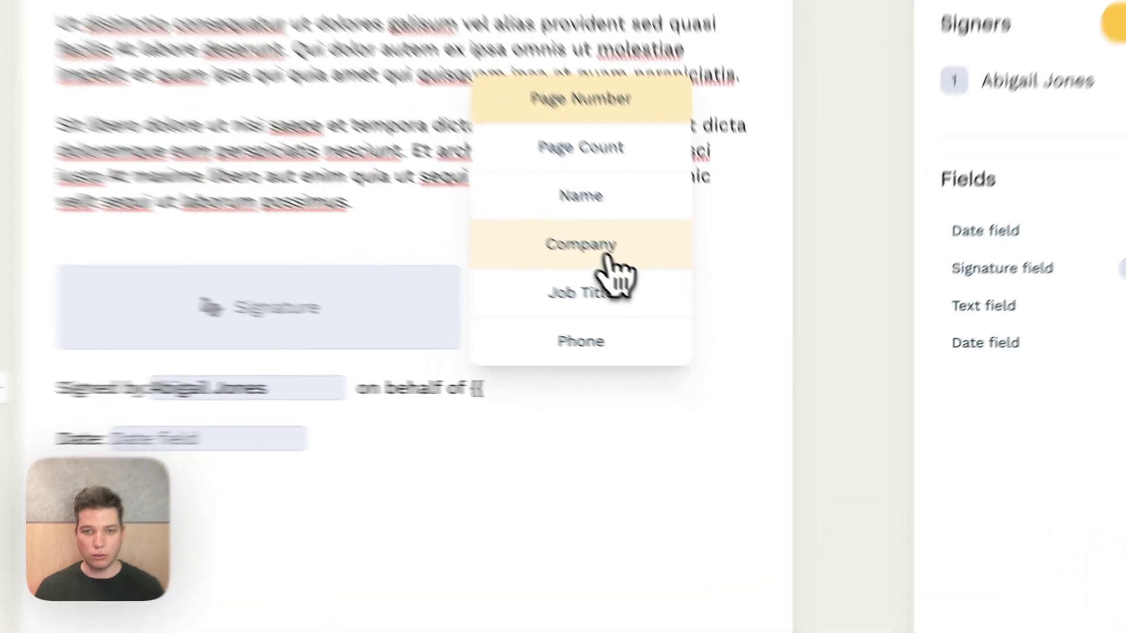
pyautogui.click(691, 314)
pyautogui.click(553, 260)
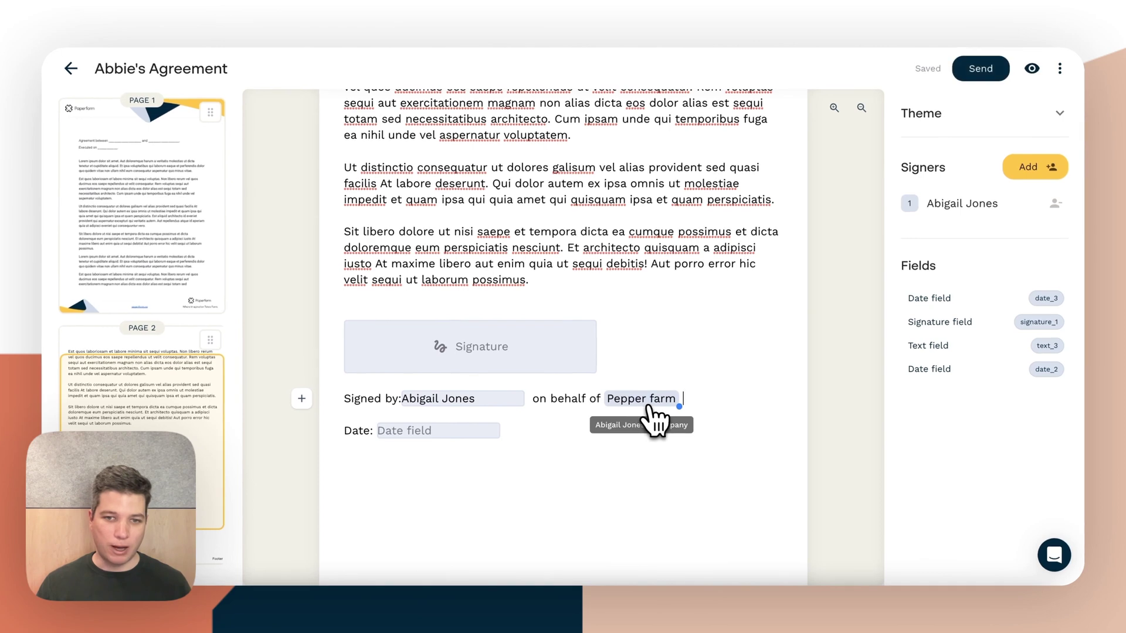
# Change the signer's Company value from Pepper farm to Foldy Co
pyautogui.click(647, 407)
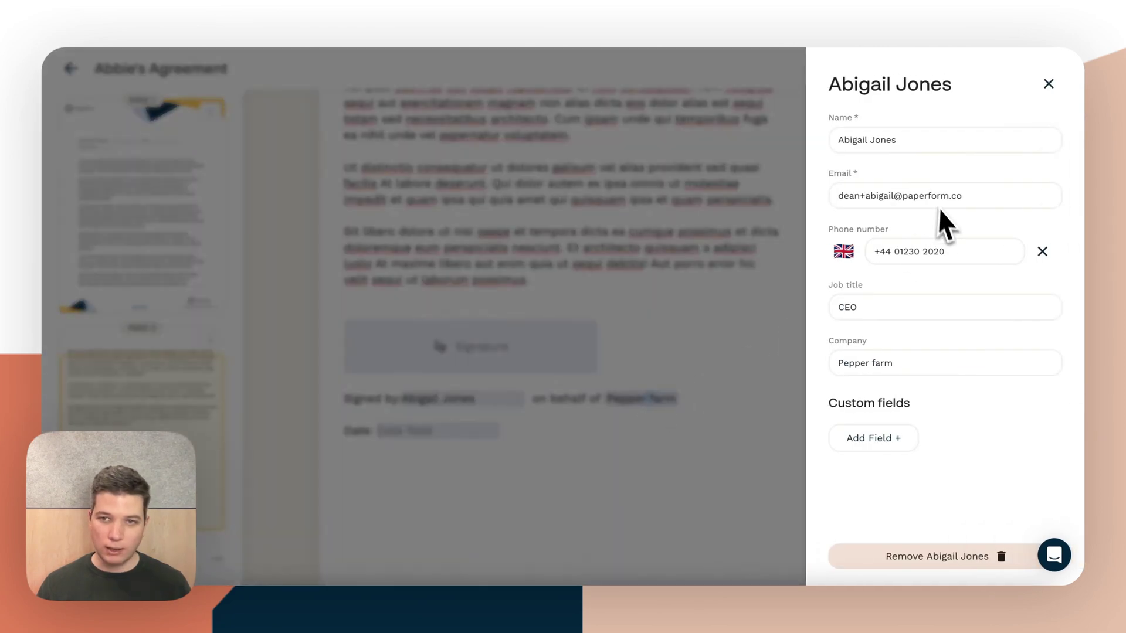
pyautogui.tripleClick(874, 363)
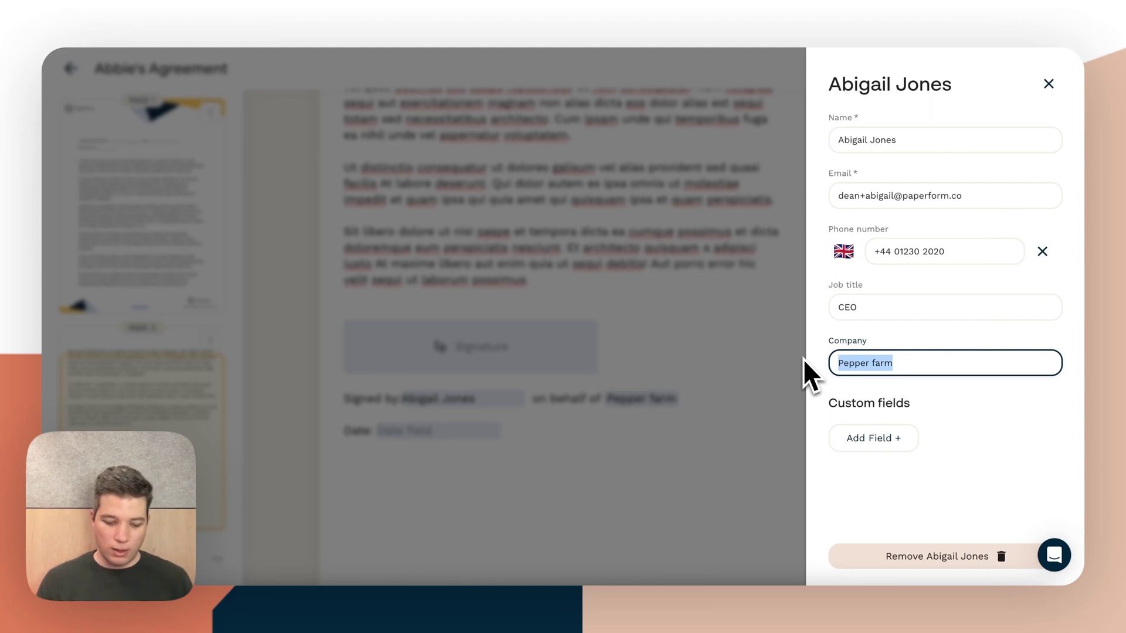
pyautogui.write('Foldy Compa')
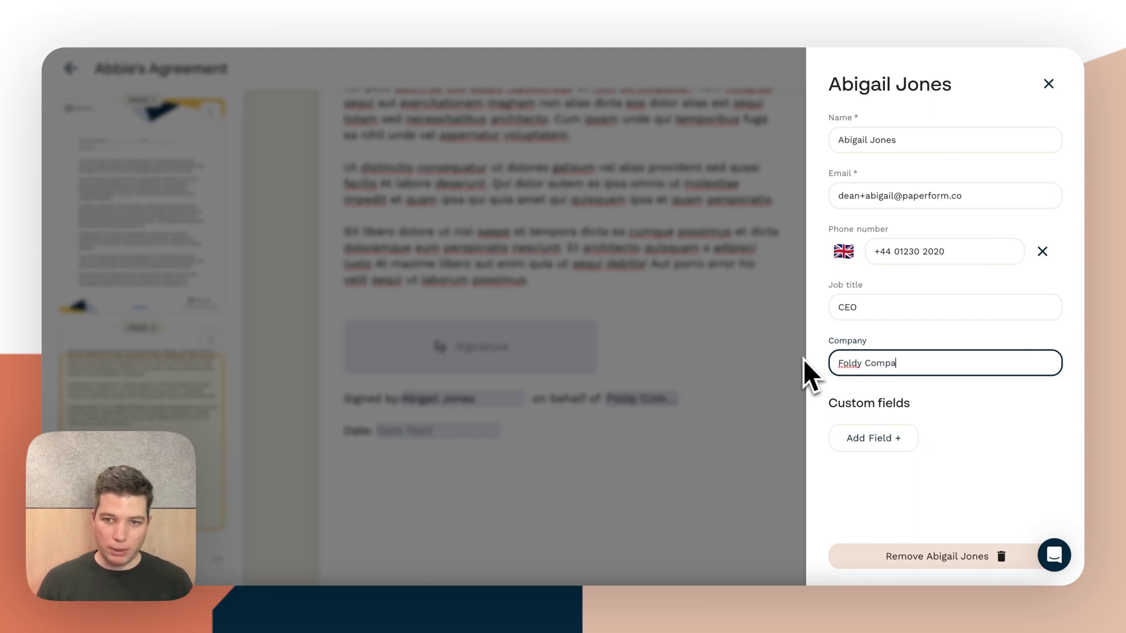
pyautogui.write('ny')
pyautogui.press('BackSpace')
pyautogui.press('BackSpace')
pyautogui.press('BackSpace')
pyautogui.press('BackSpace')
pyautogui.press('BackSpace')
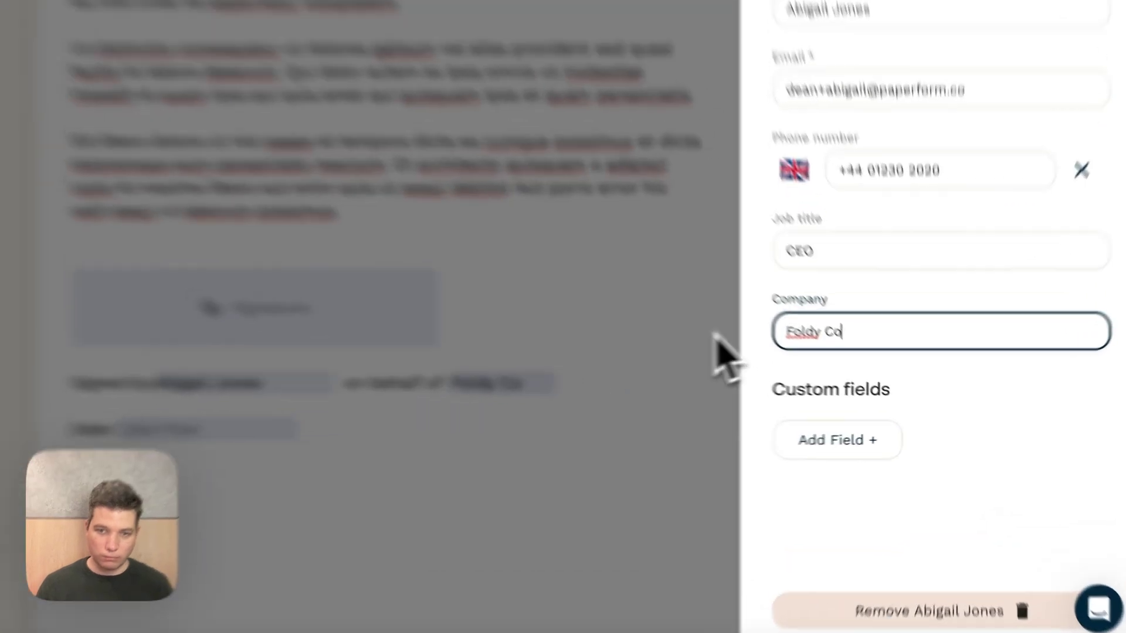
pyautogui.click(803, 359)
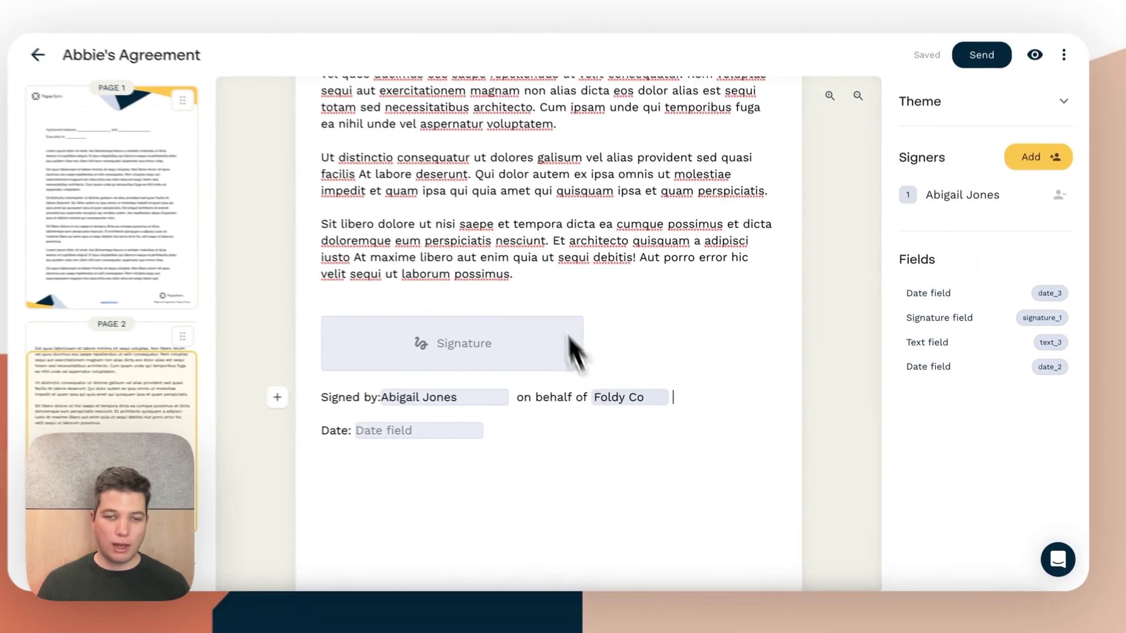
# Add a custom field to the signer's contact details
pyautogui.click(962, 203)
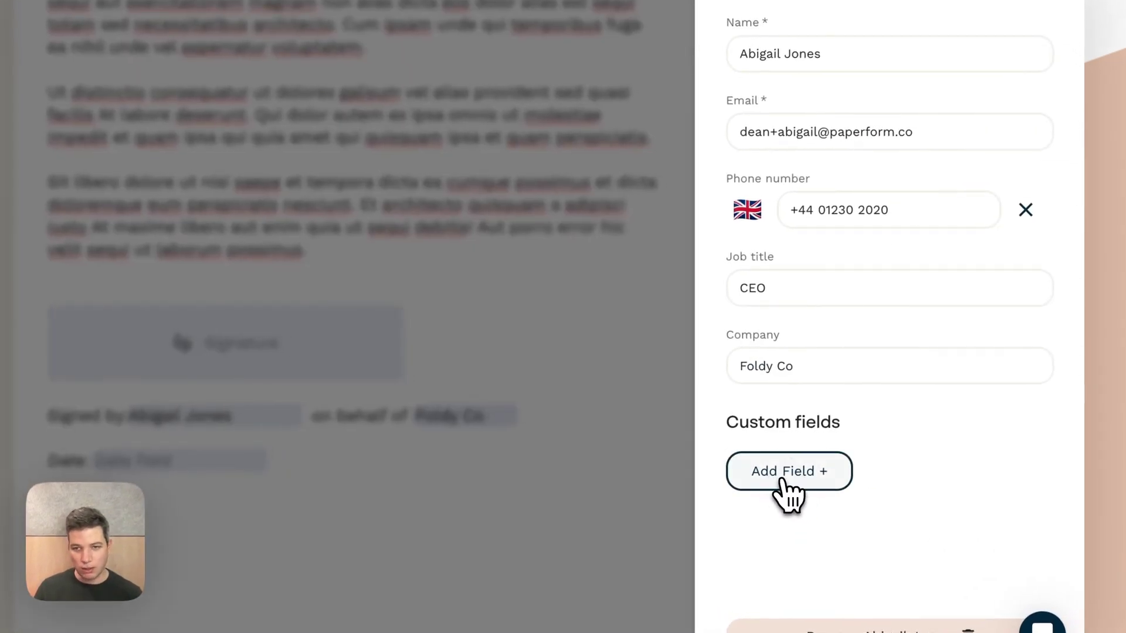
pyautogui.click(778, 480)
pyautogui.click(780, 479)
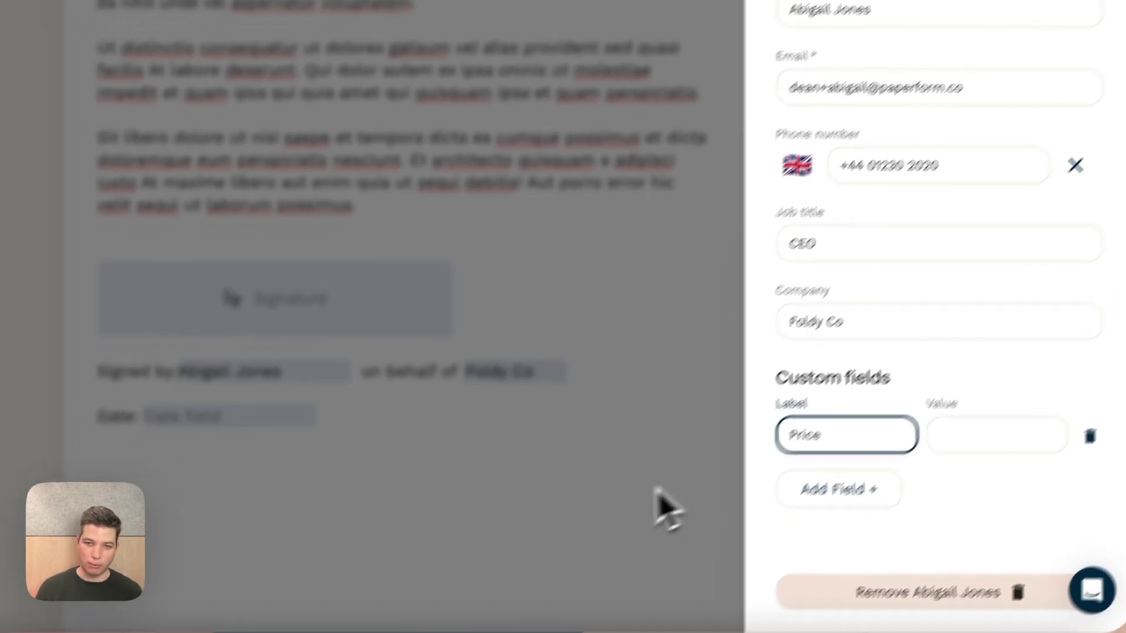
pyautogui.click(609, 554)
# Add a 'Fee of' line below Date carrying the signer's Price variable
pyautogui.click(422, 478)
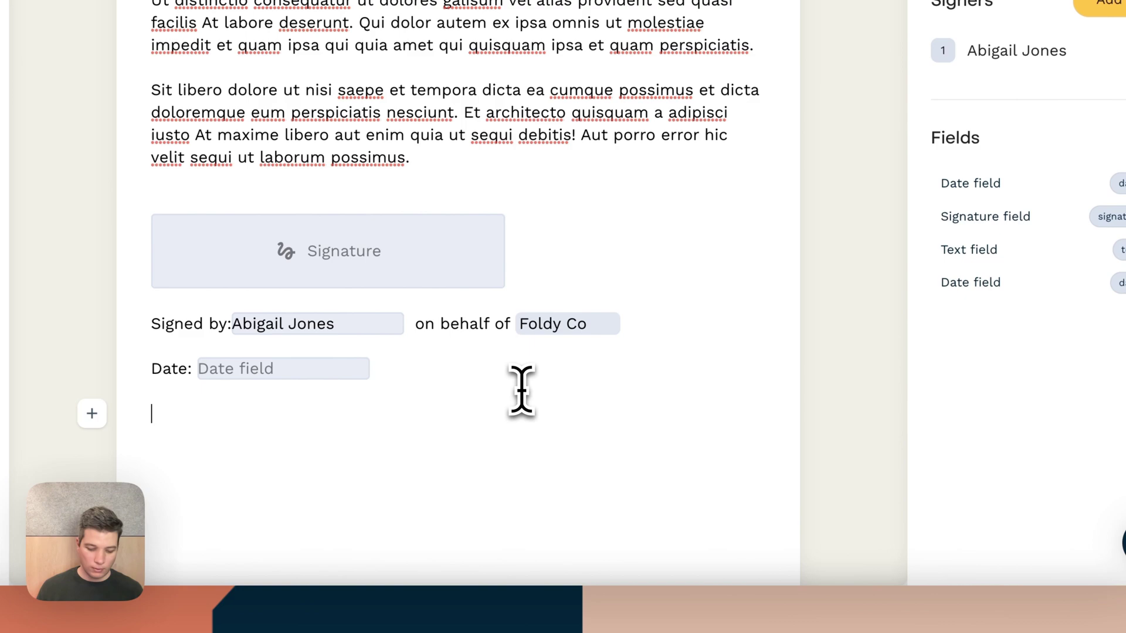
pyautogui.write('Fee of {{pfric')
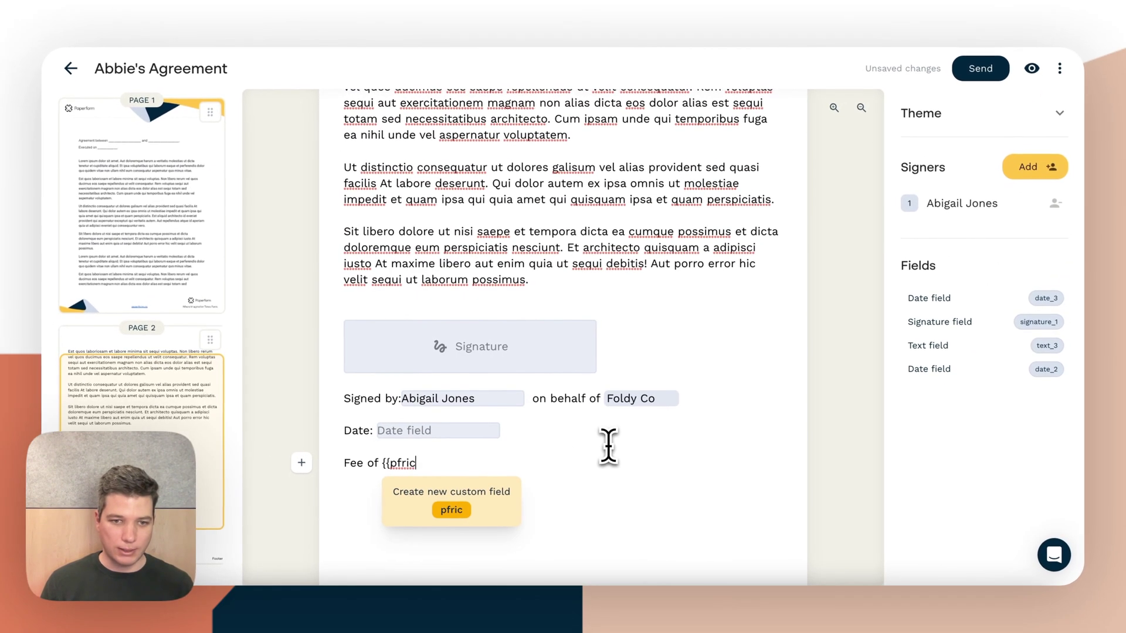
pyautogui.press('BackSpace')
pyautogui.press('BackSpace')
pyautogui.press('BackSpace')
pyautogui.press('BackSpace')
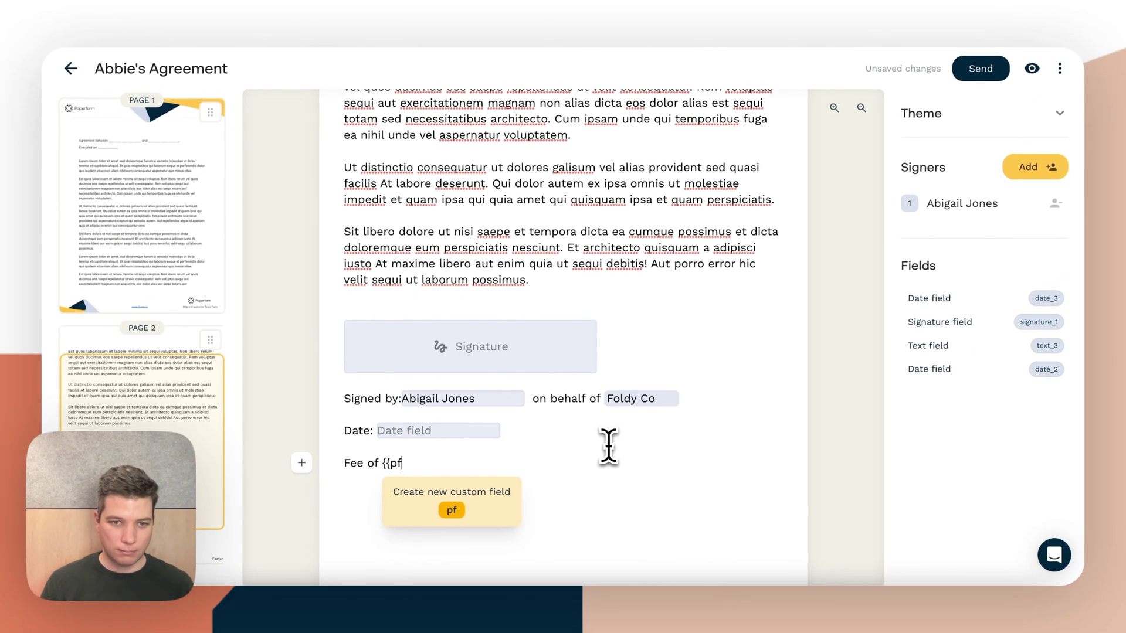
pyautogui.write('r')
pyautogui.press('Return')
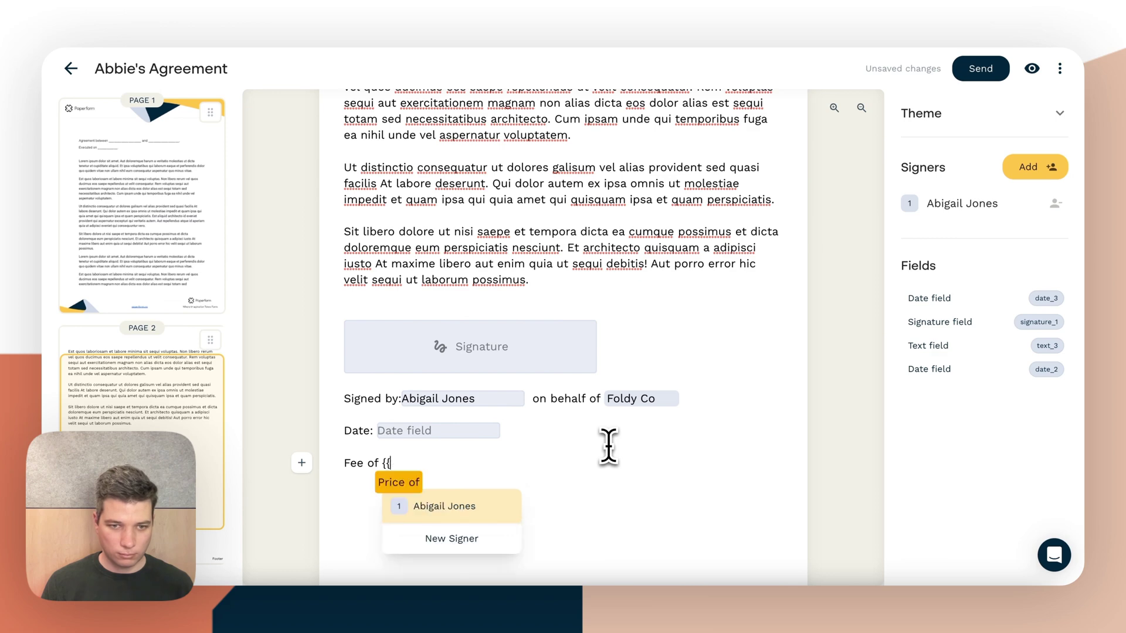
pyautogui.press('Return')
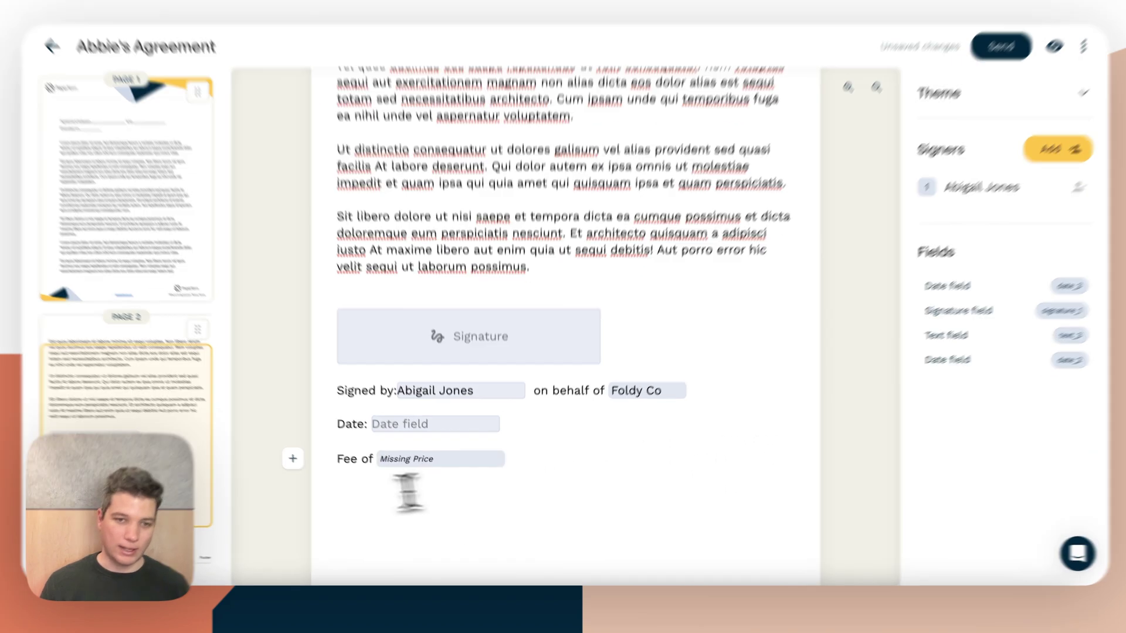
# Set the signer's Price custom field value to $395
pyautogui.click(422, 464)
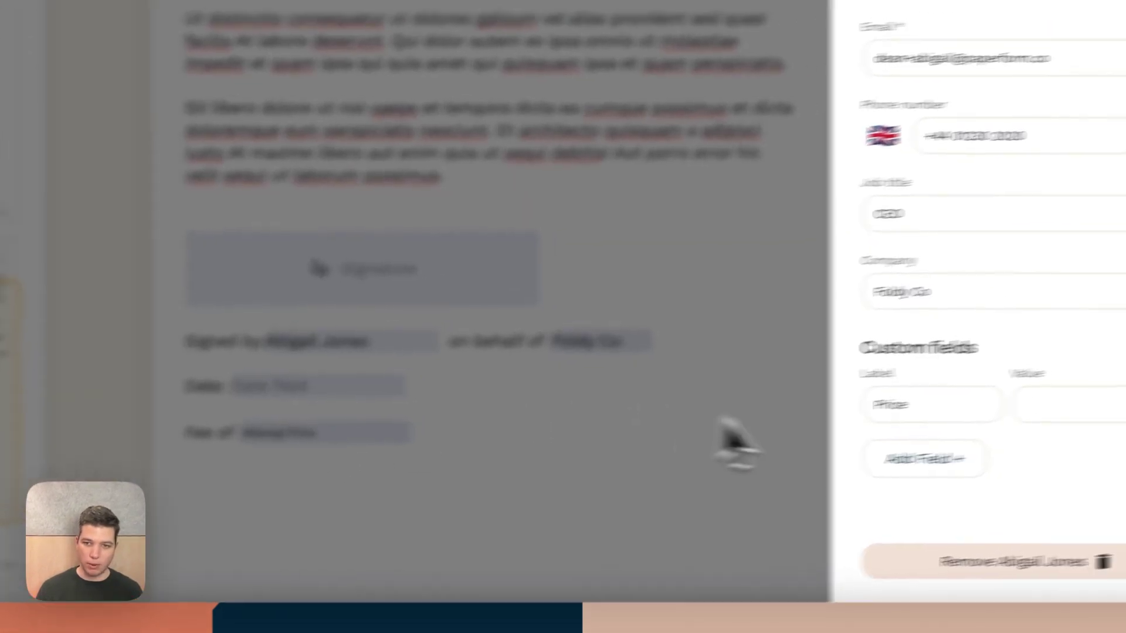
pyautogui.click(1117, 404)
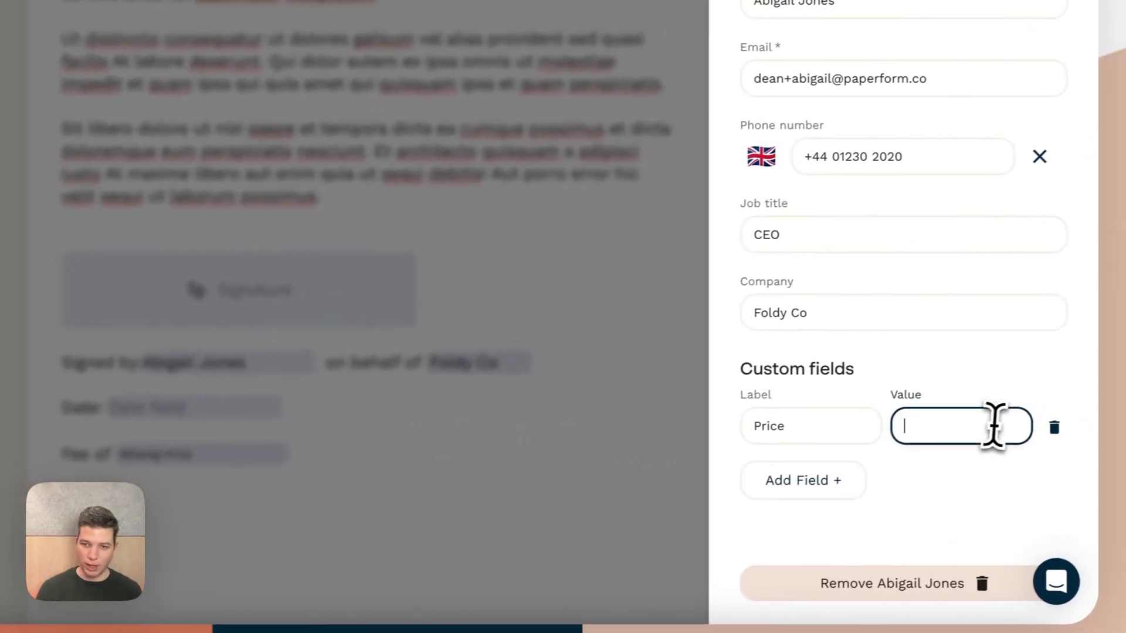
pyautogui.write('395')
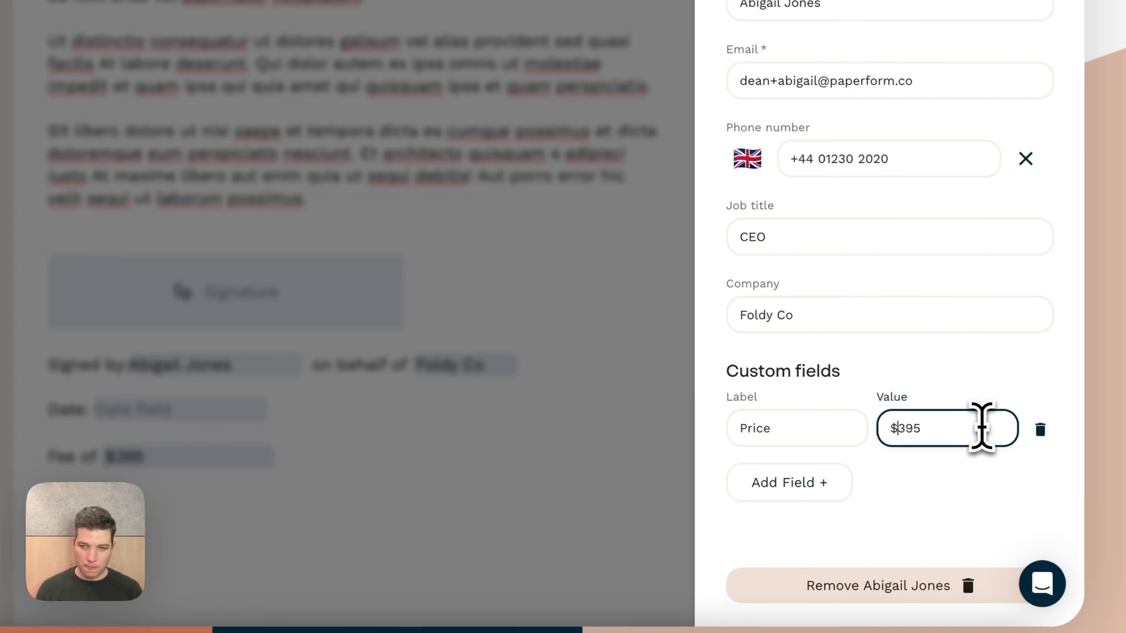
pyautogui.click(657, 502)
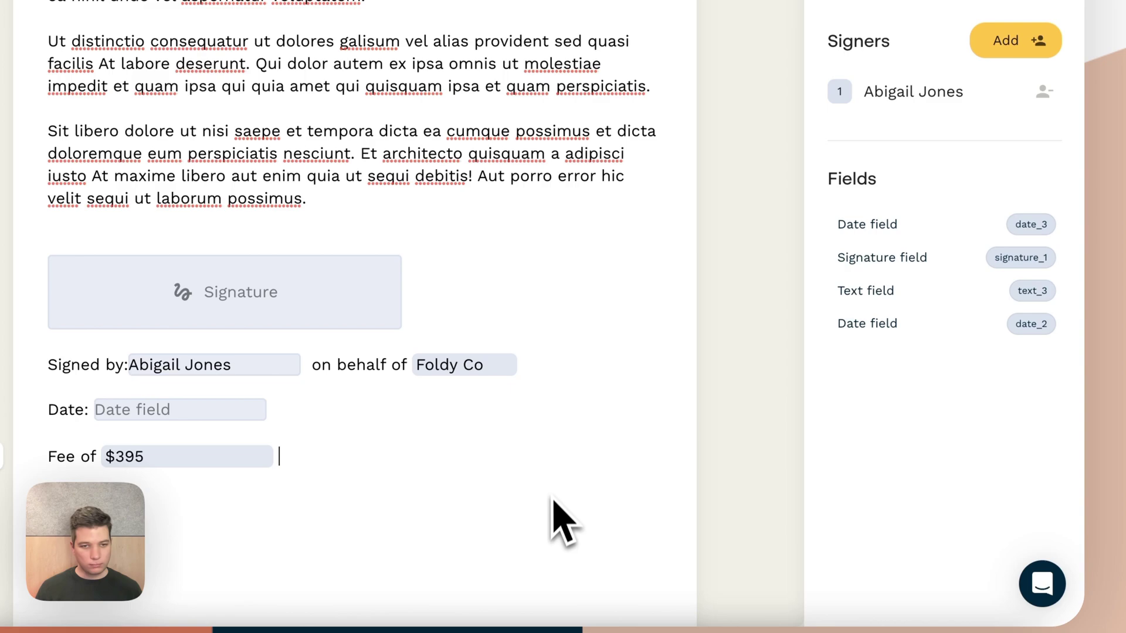
pyautogui.scroll(-5, 554, 527)
pyautogui.scroll(15, 553, 527)
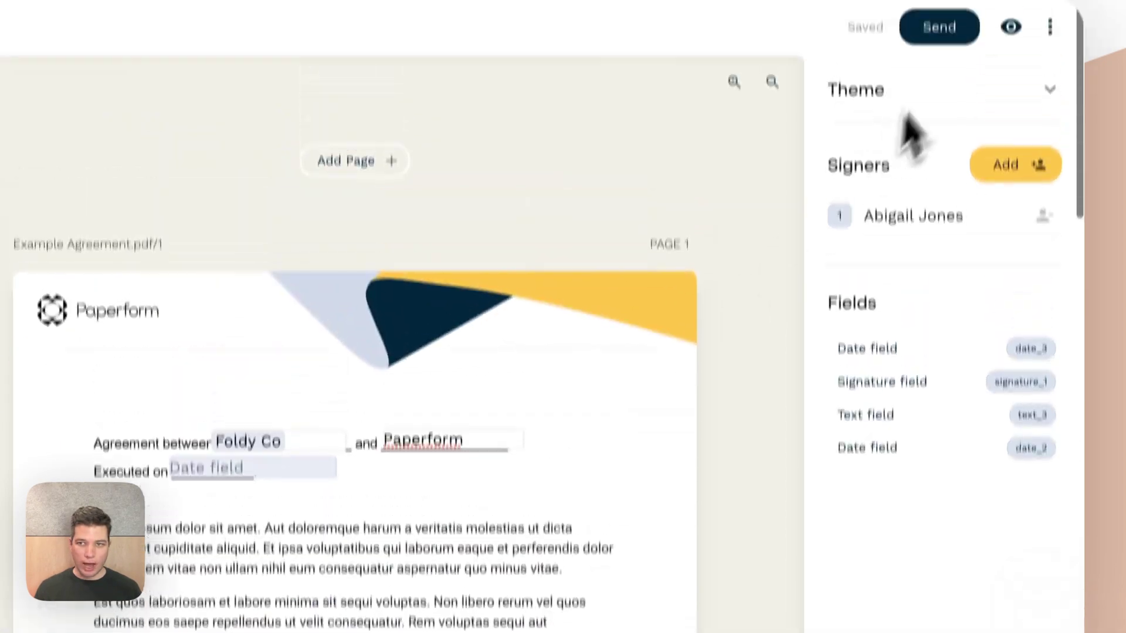
pyautogui.click(1010, 27)
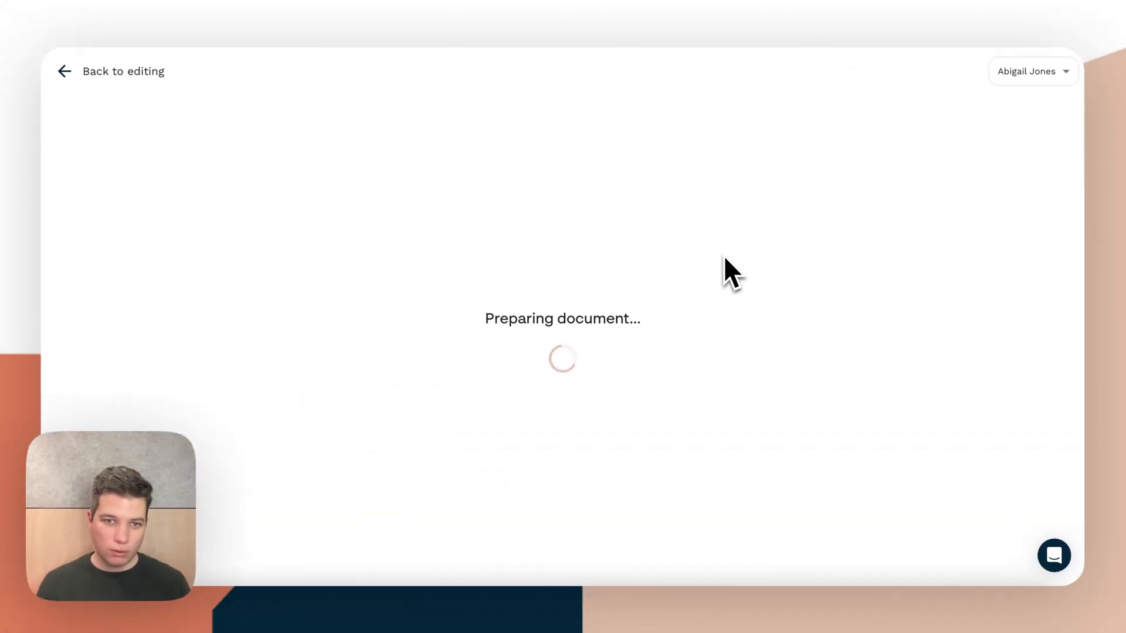
pyautogui.scroll(-10, 669, 467)
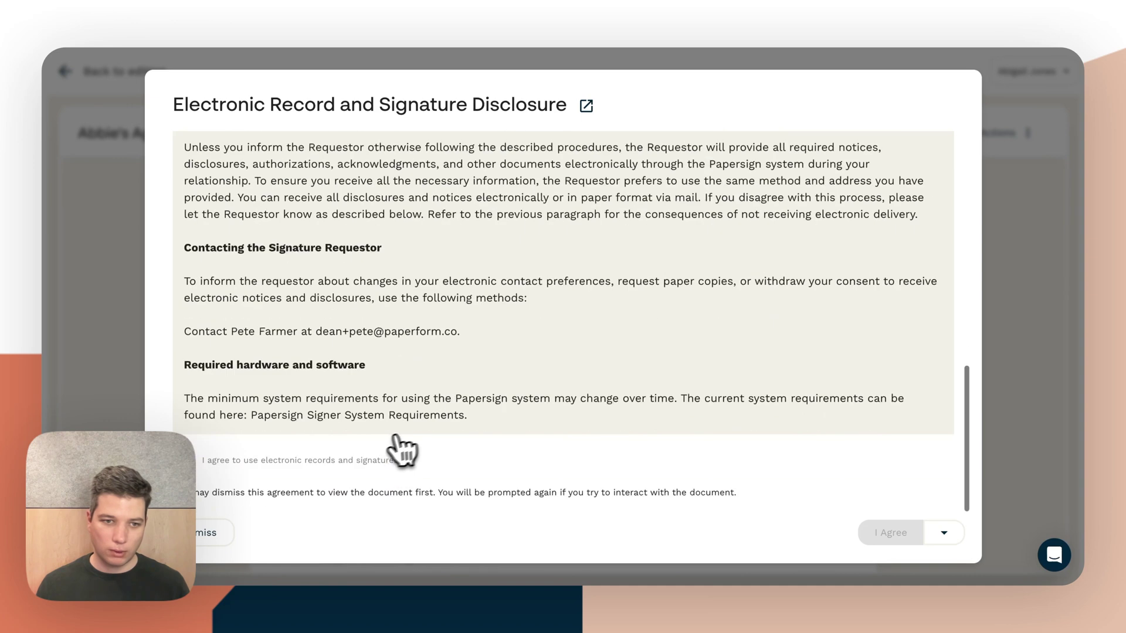
pyautogui.click(326, 469)
pyautogui.click(893, 533)
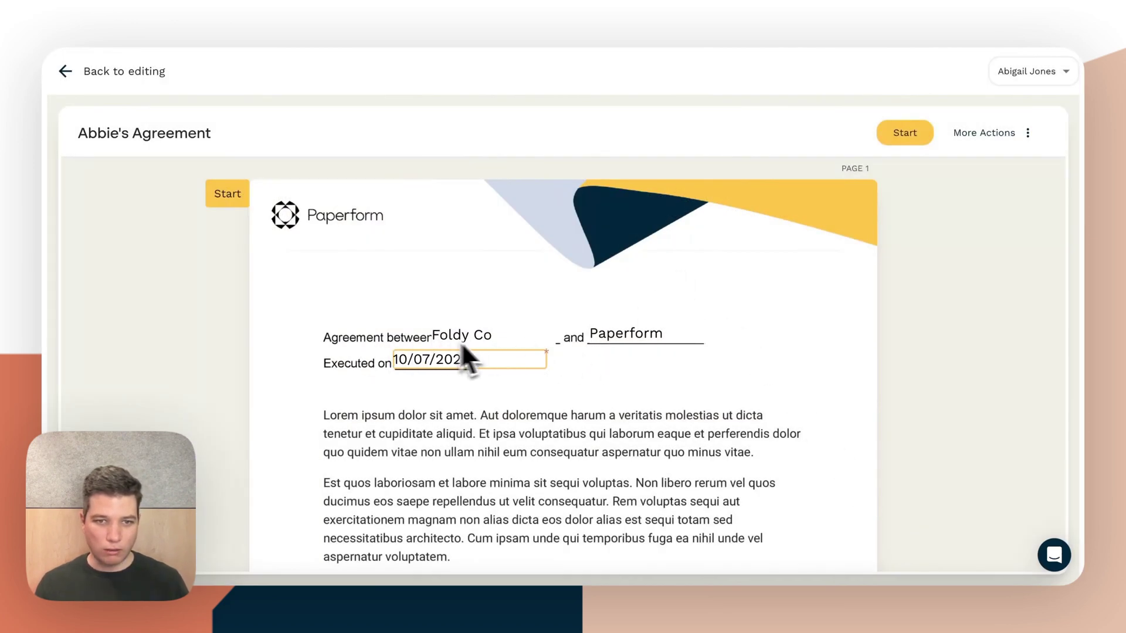
pyautogui.scroll(-15, 565, 359)
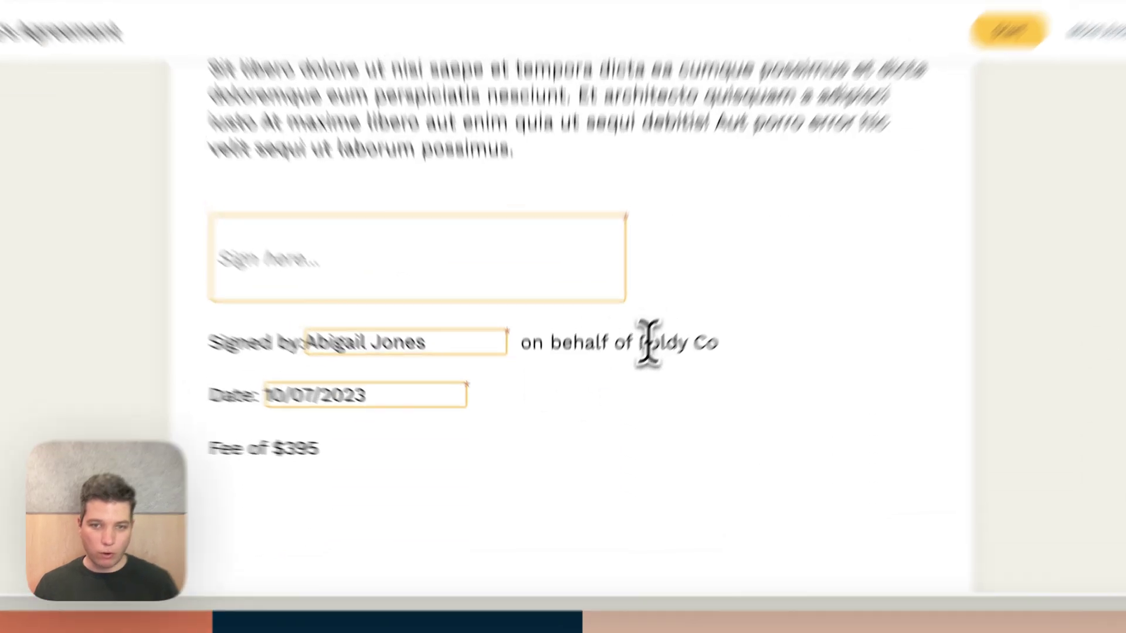
pyautogui.moveTo(645, 343); pyautogui.dragTo(719, 343)
pyautogui.moveTo(309, 449); pyautogui.dragTo(280, 448)
pyautogui.moveTo(322, 333); pyautogui.dragTo(390, 335)
pyautogui.click(511, 349)
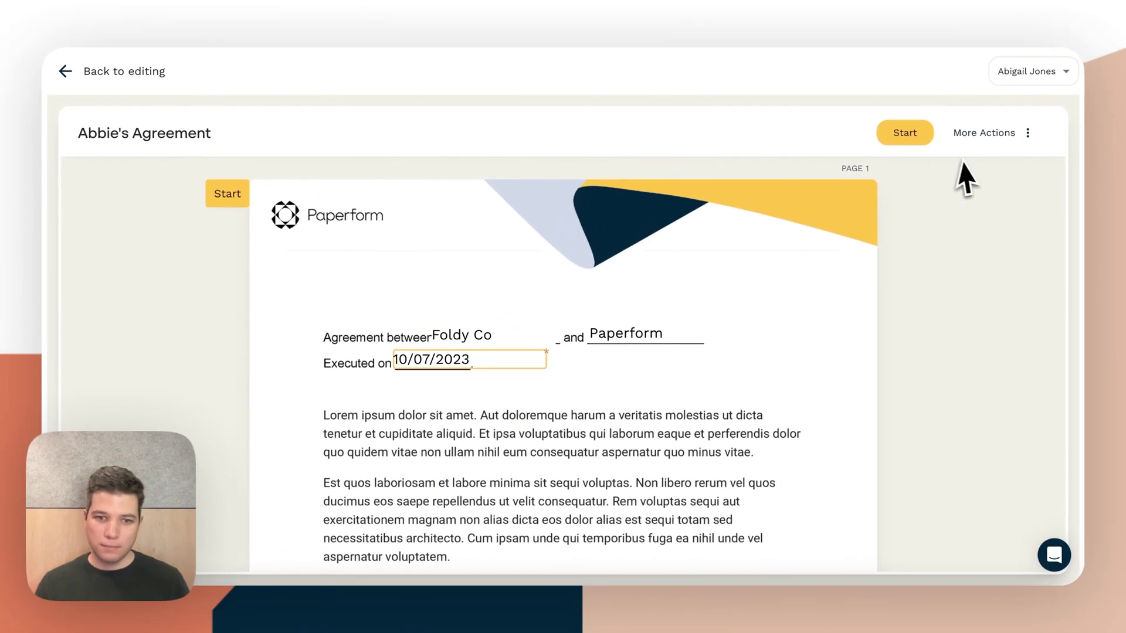
# Leave the preview and return to the dashboard's document list
pyautogui.click(76, 73)
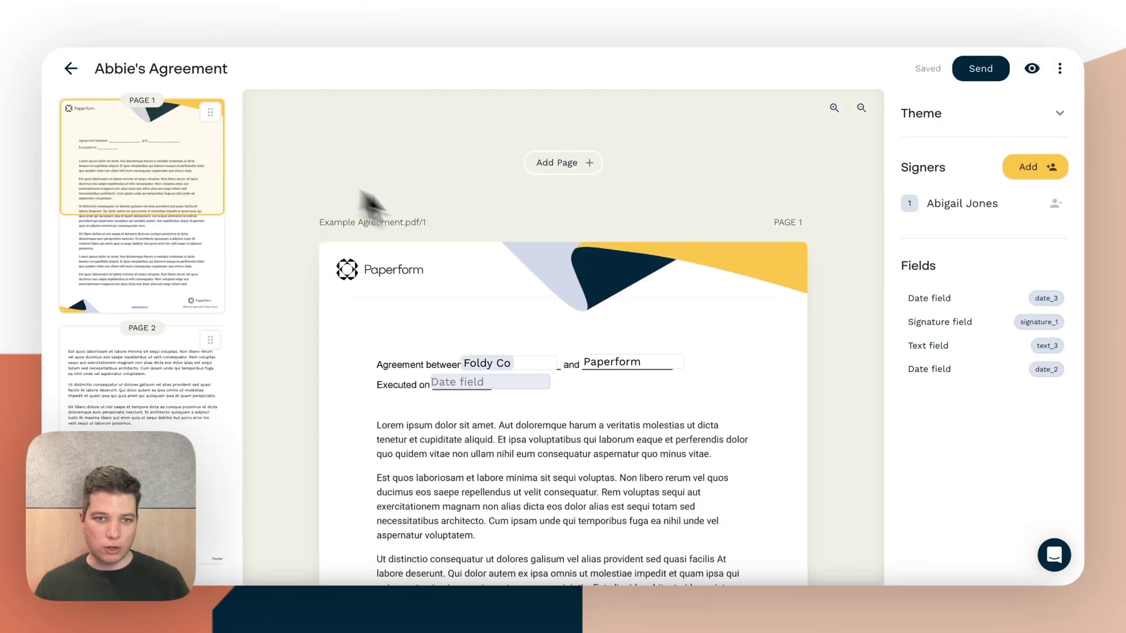
pyautogui.click(71, 70)
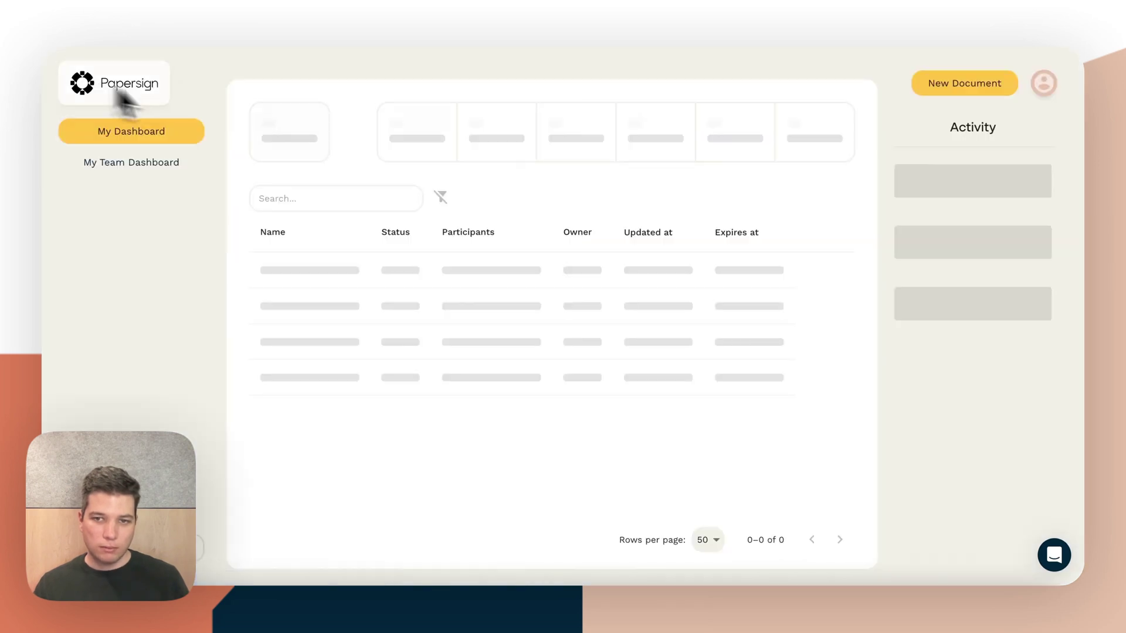
pyautogui.click(829, 281)
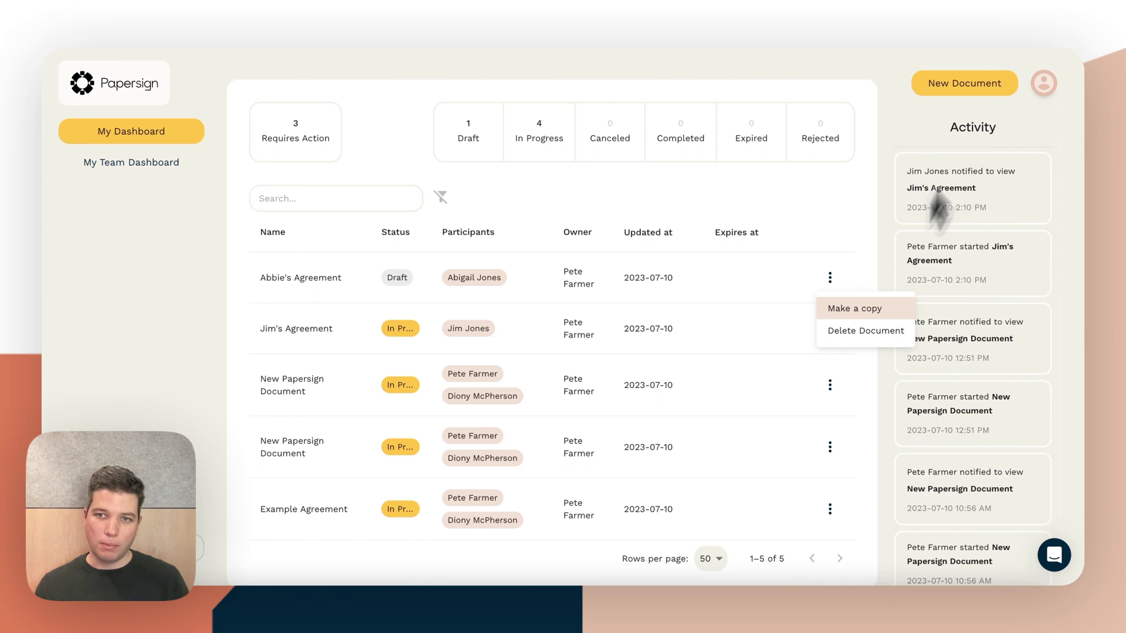
pyautogui.click(977, 86)
# Create a new document copied from the draft agreement and skip to the editor
pyautogui.click(973, 88)
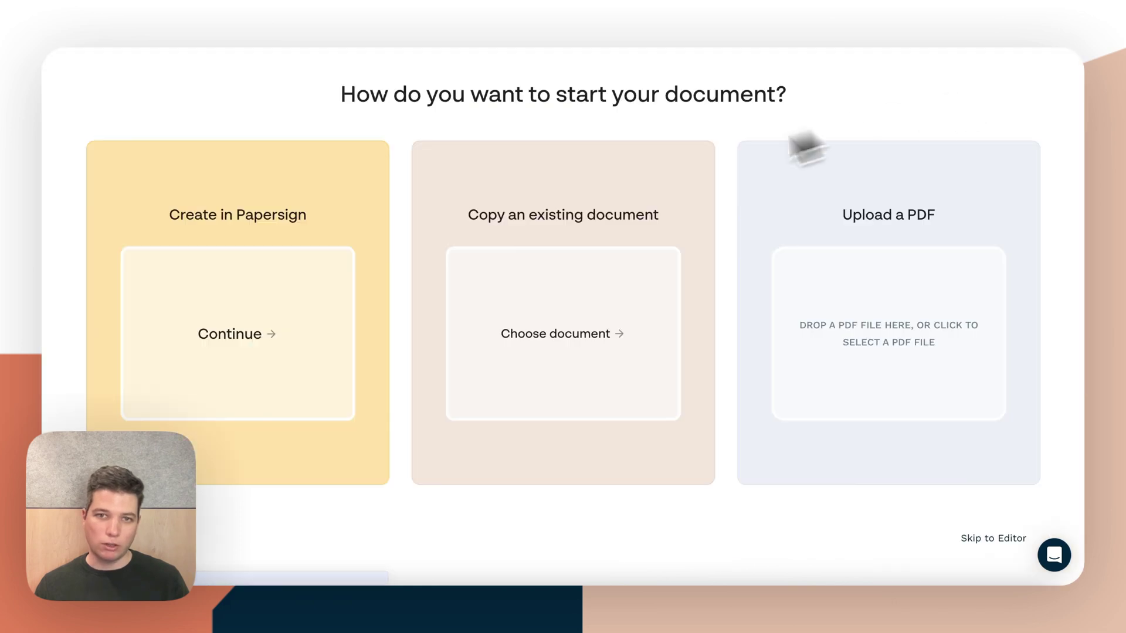
pyautogui.click(548, 309)
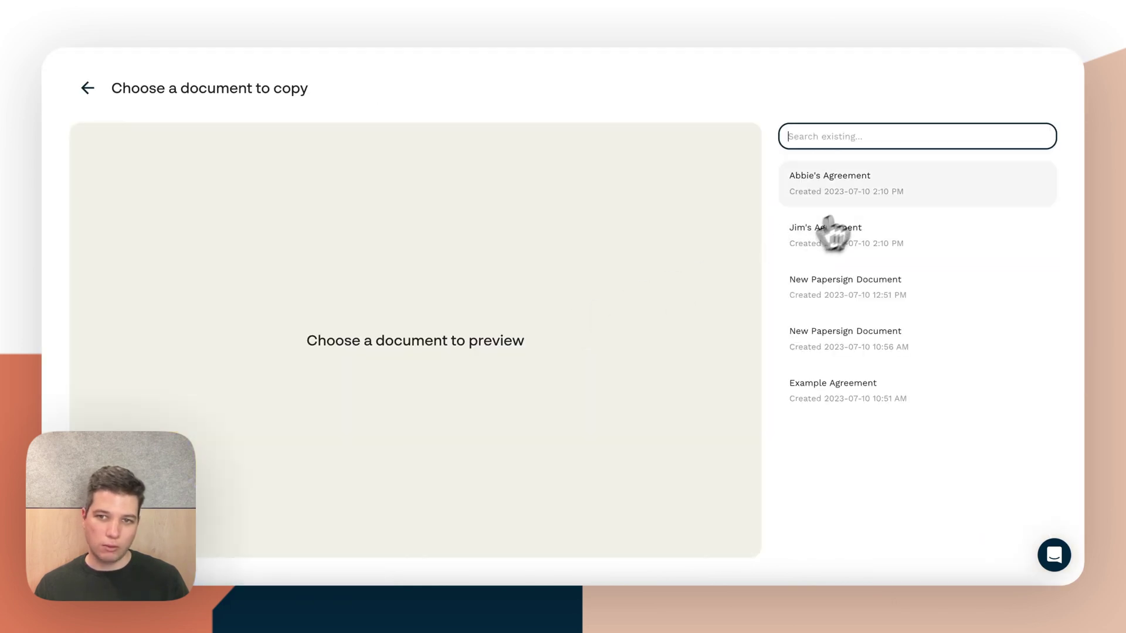
pyautogui.click(846, 189)
pyautogui.click(978, 89)
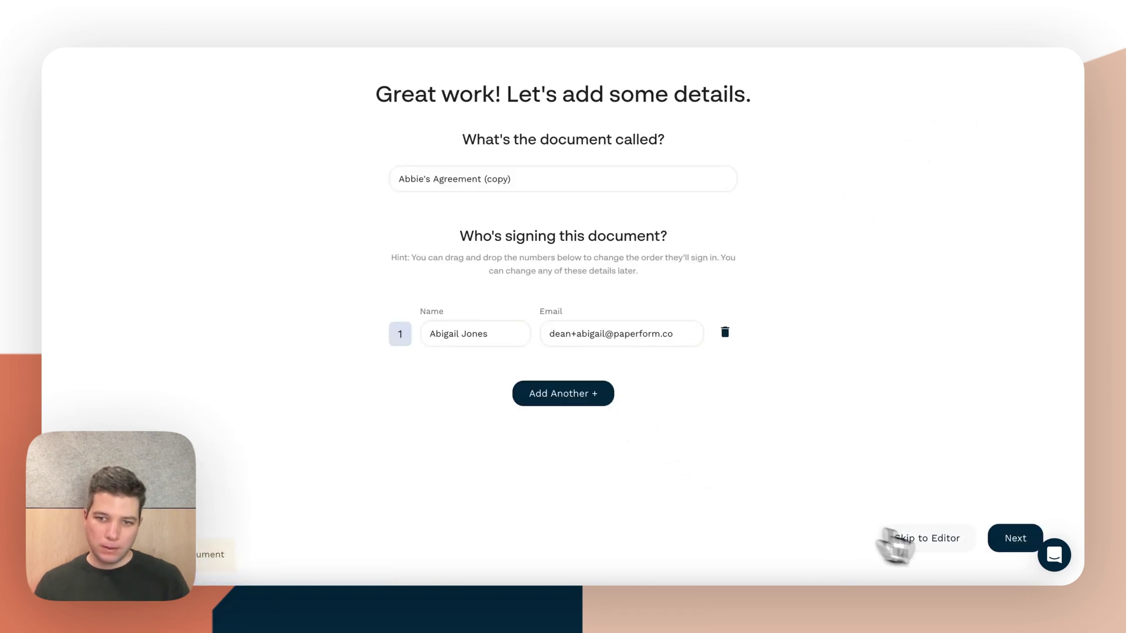
pyautogui.click(938, 550)
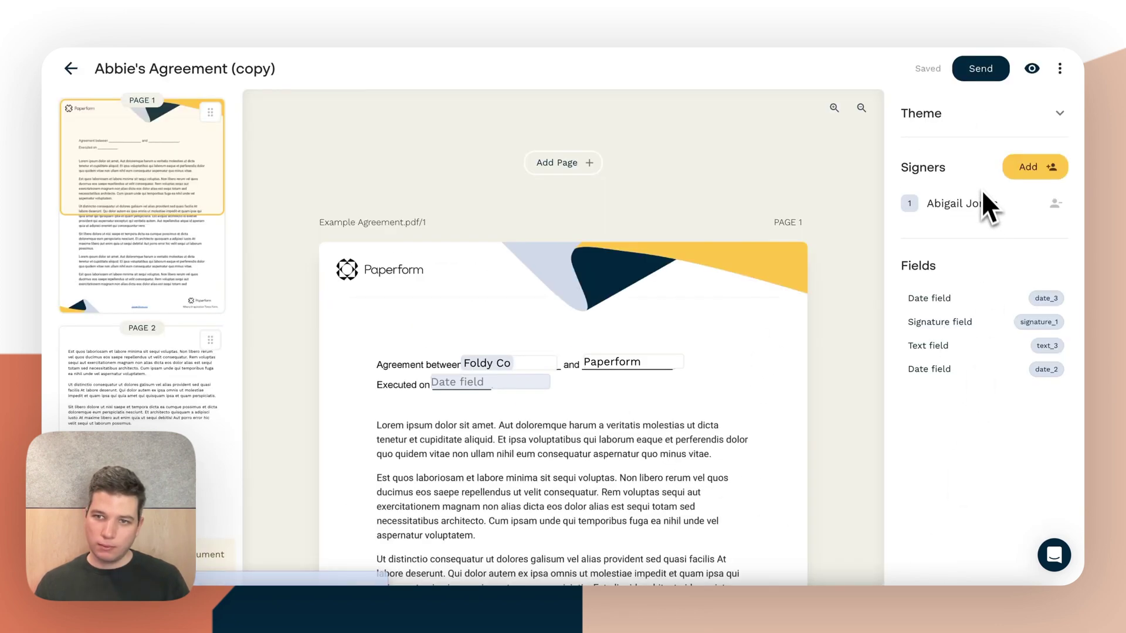
# Replace the copy's signer name and email address with the new person's details
pyautogui.click(946, 217)
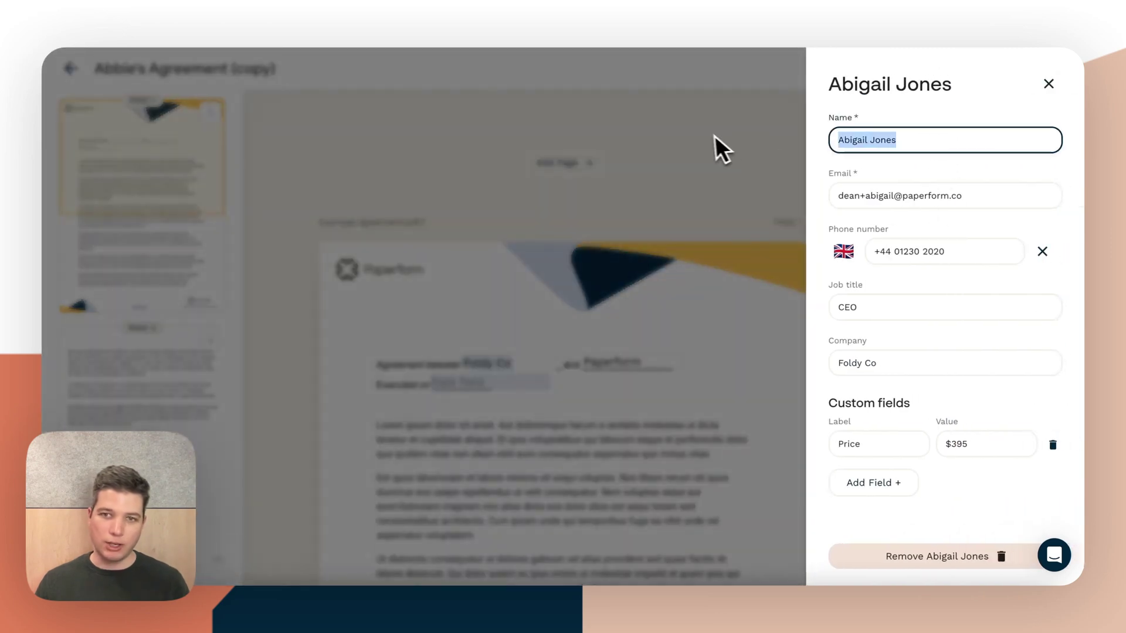
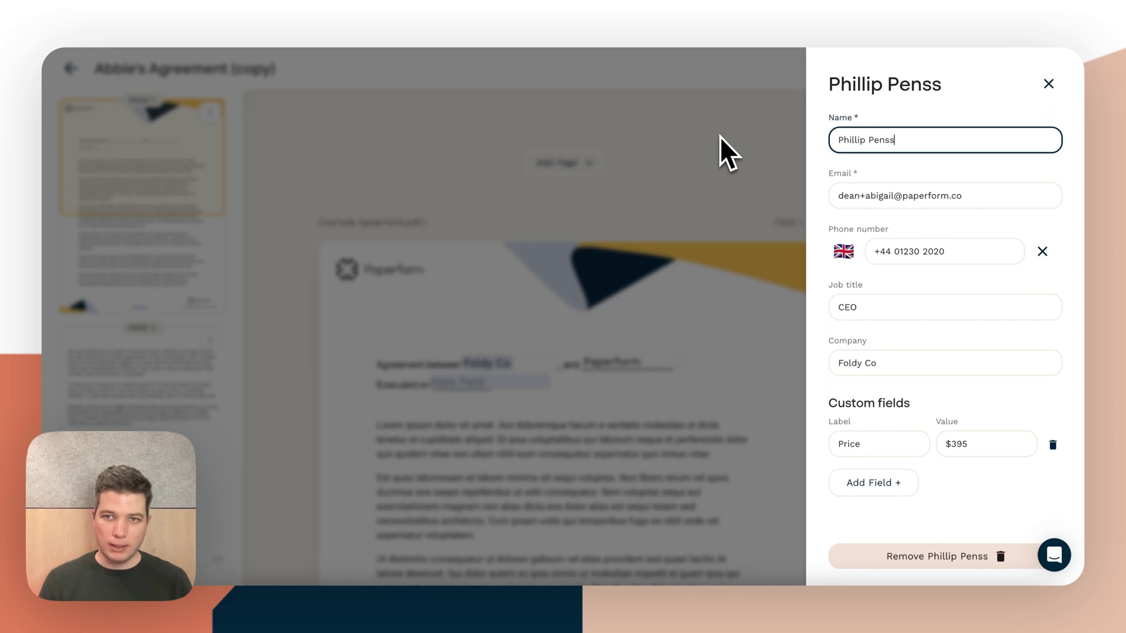
pyautogui.press('Tab')
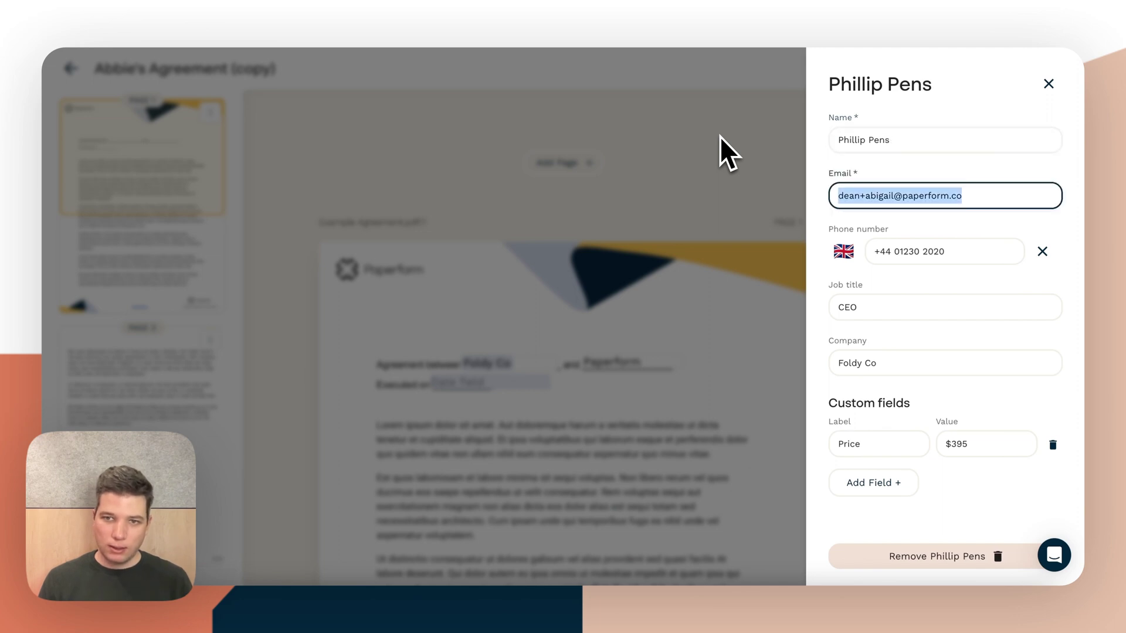
pyautogui.press('Home')
pyautogui.hotkey('ctrl', 'shift', 'Right')
pyautogui.press('Right')
pyautogui.hotkey('ctrl', 'shift', 'Right')
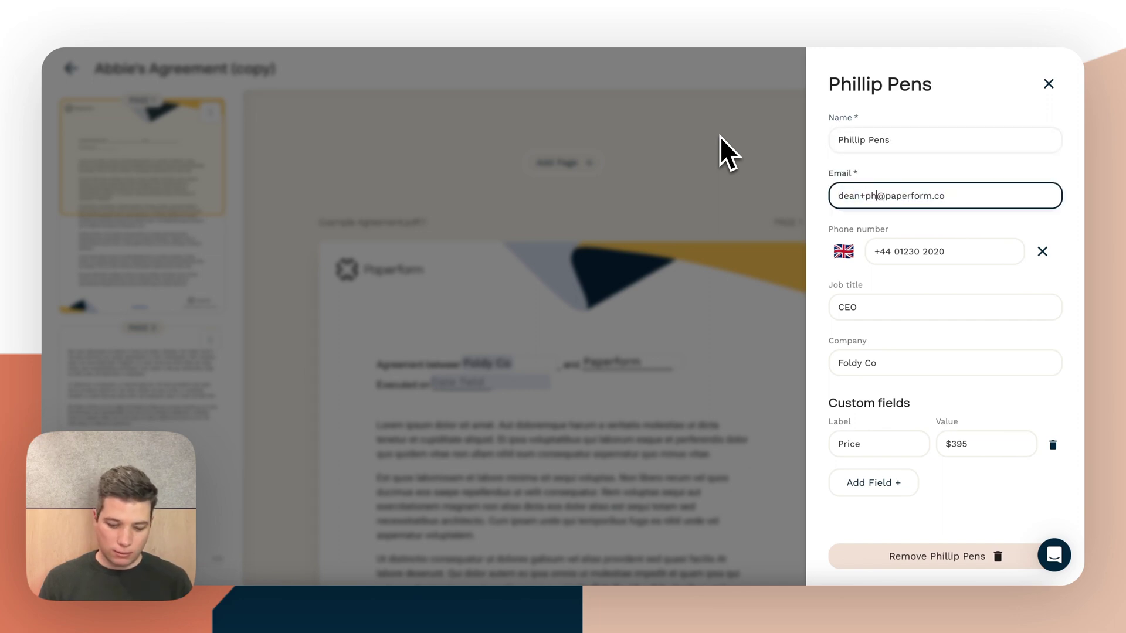
pyautogui.press('Tab')
pyautogui.press('Tab')
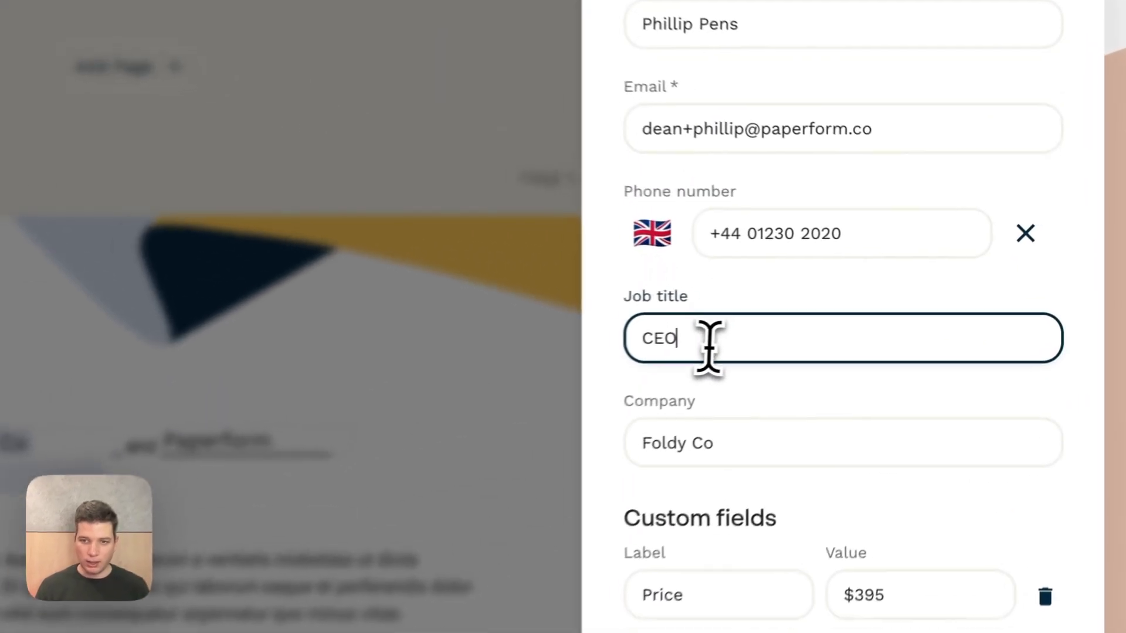
# Give the signer job title FTO, company Blabby and a Price value of $429
pyautogui.moveTo(872, 309); pyautogui.dragTo(836, 311)
pyautogui.write('FTO')
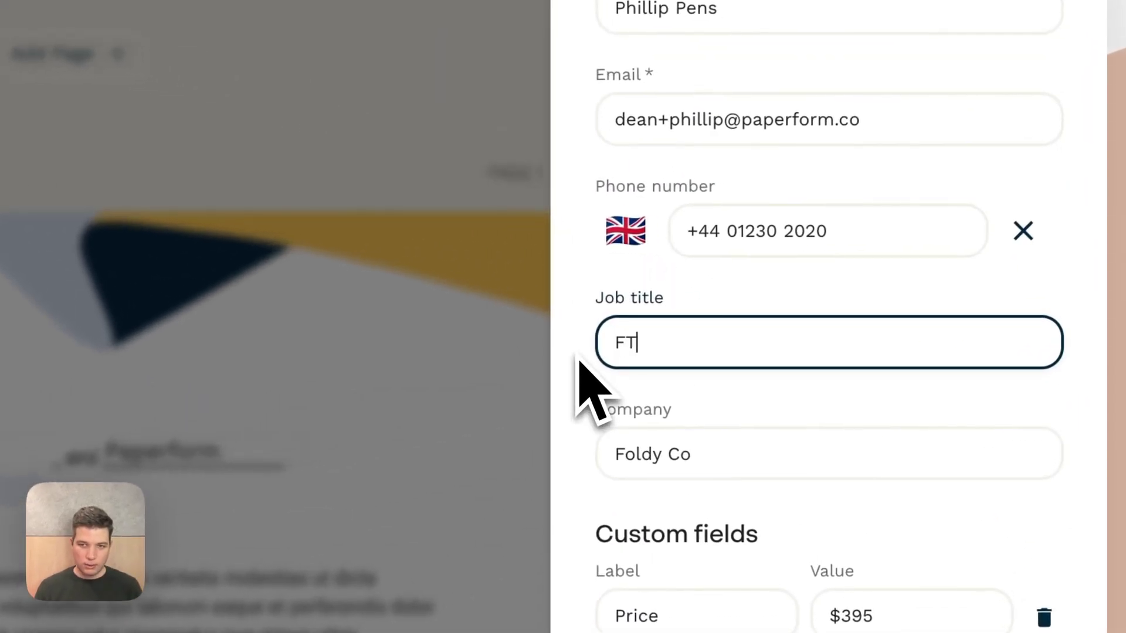
pyautogui.press('Tab')
pyautogui.write('Blabb')
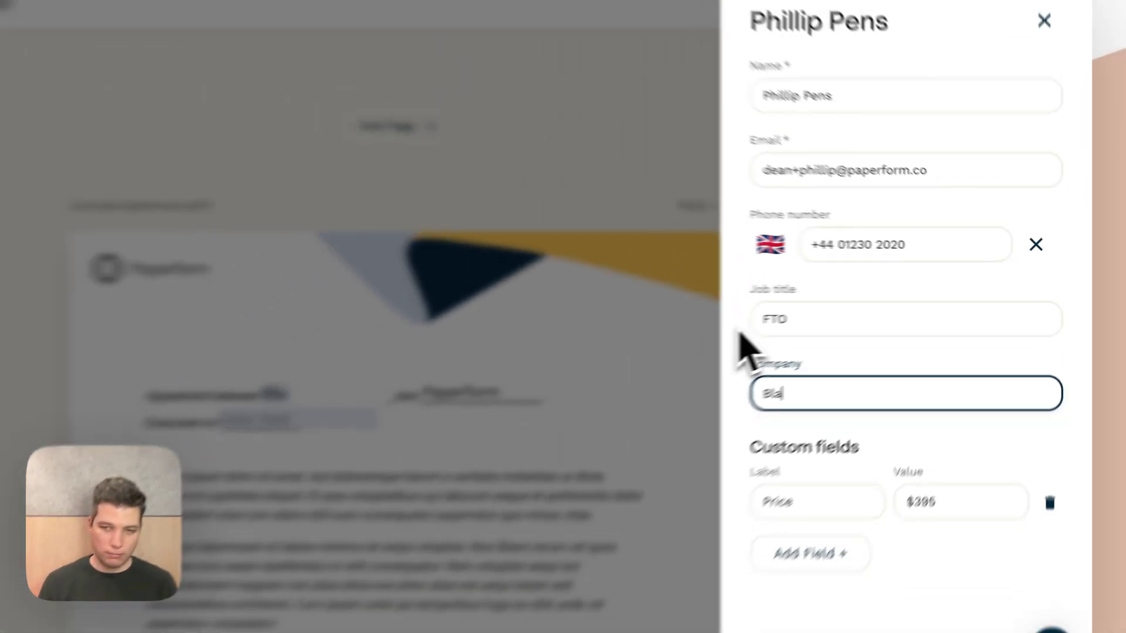
pyautogui.write('y')
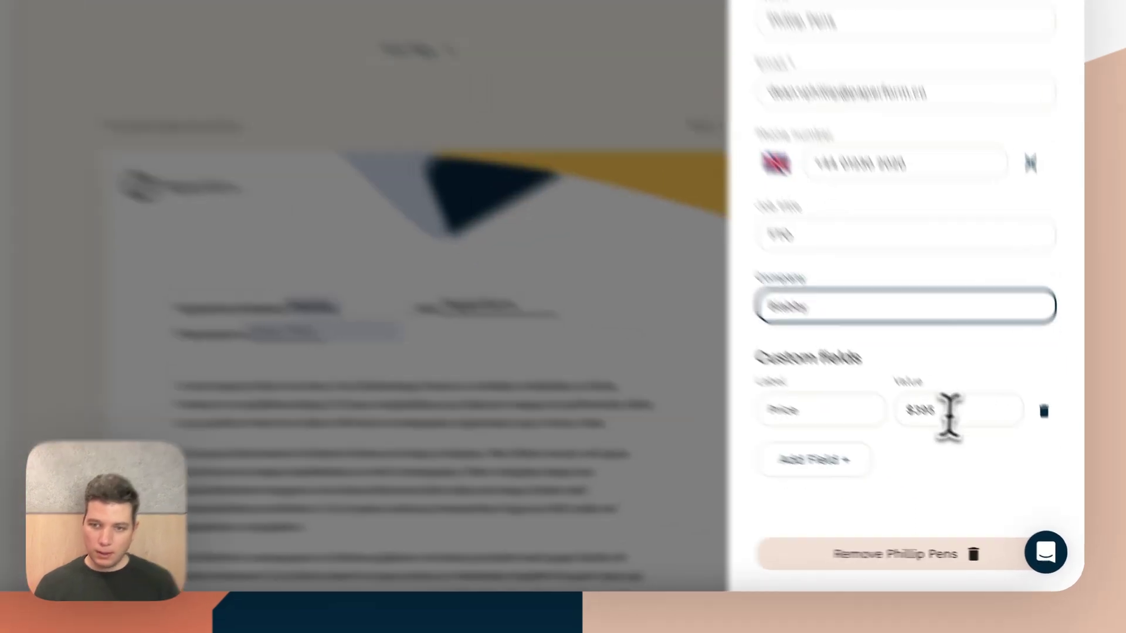
pyautogui.doubleClick(960, 444)
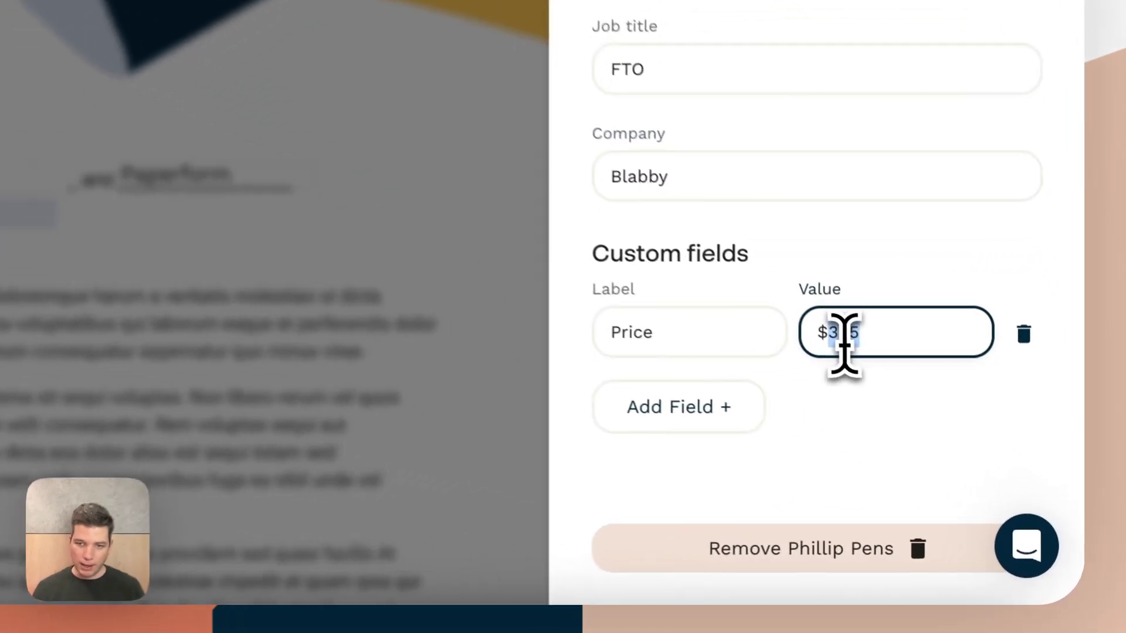
pyautogui.write('429')
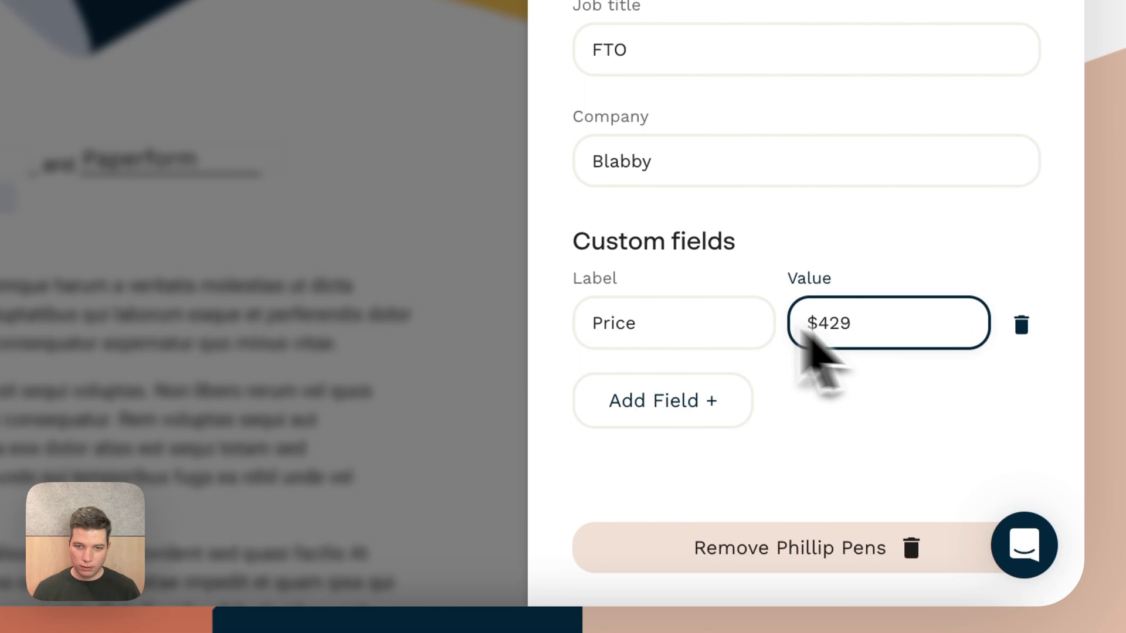
pyautogui.click(390, 361)
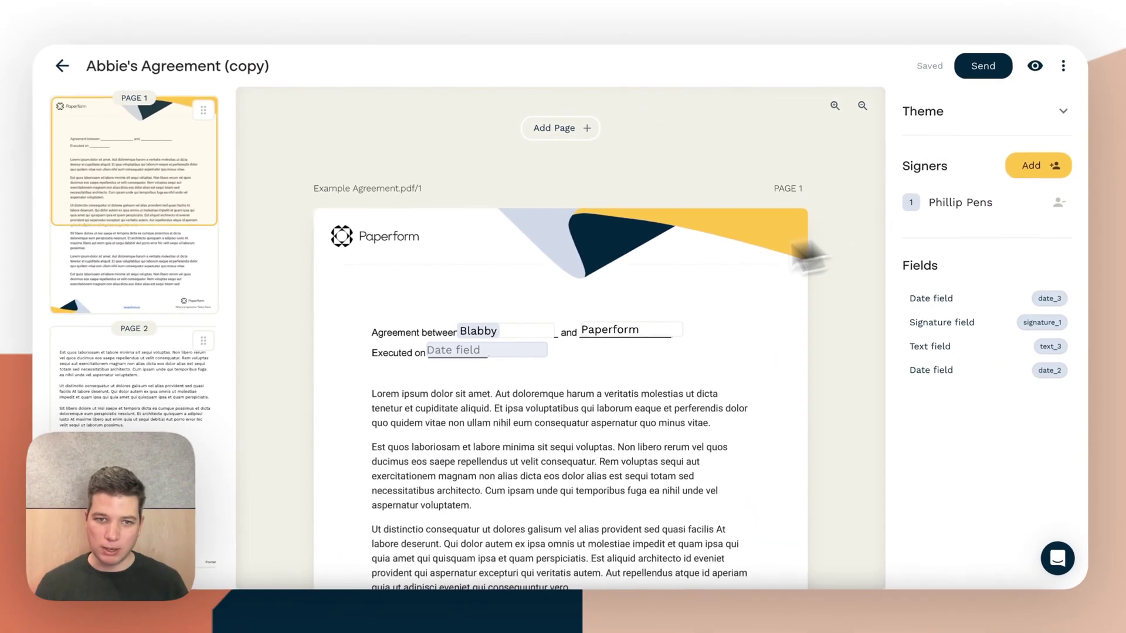
pyautogui.scroll(-15, 540, 336)
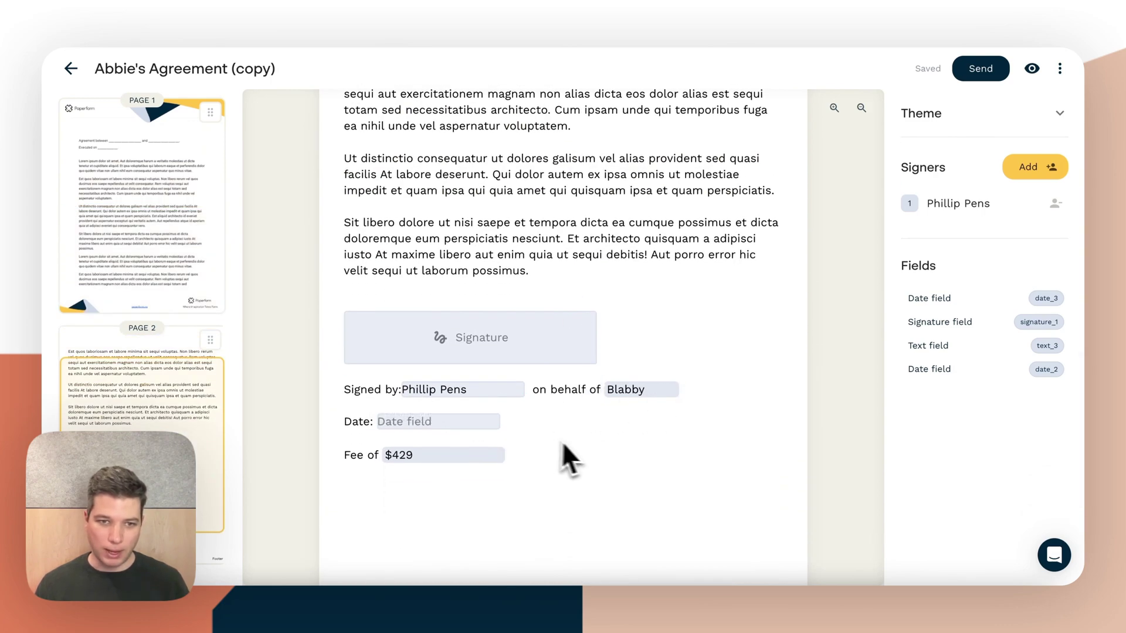
pyautogui.scroll(20, 457, 468)
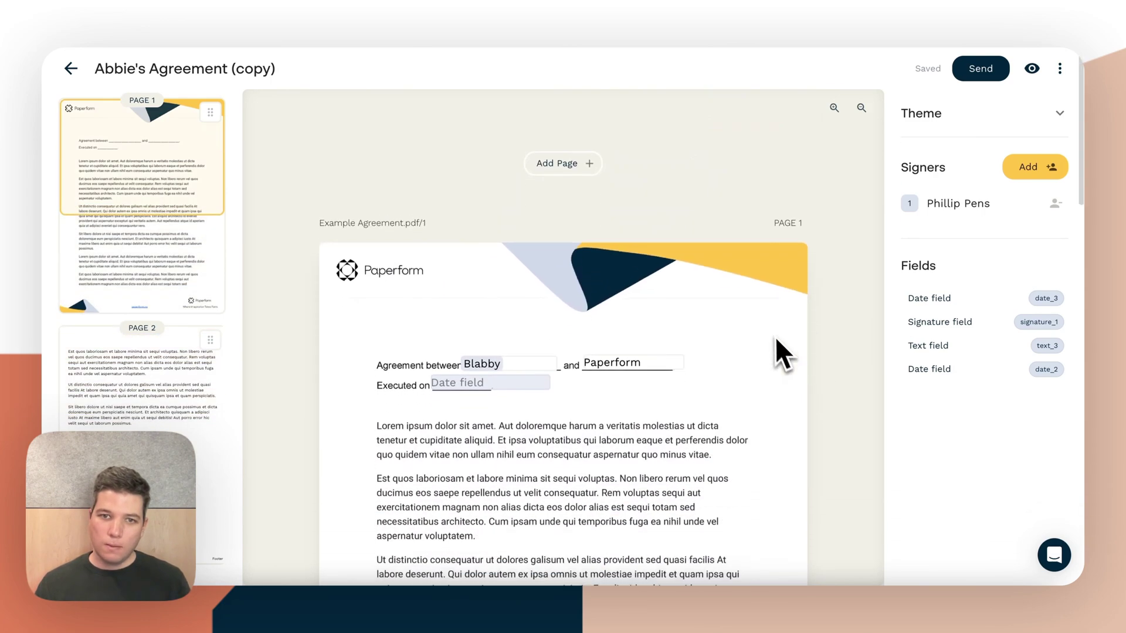